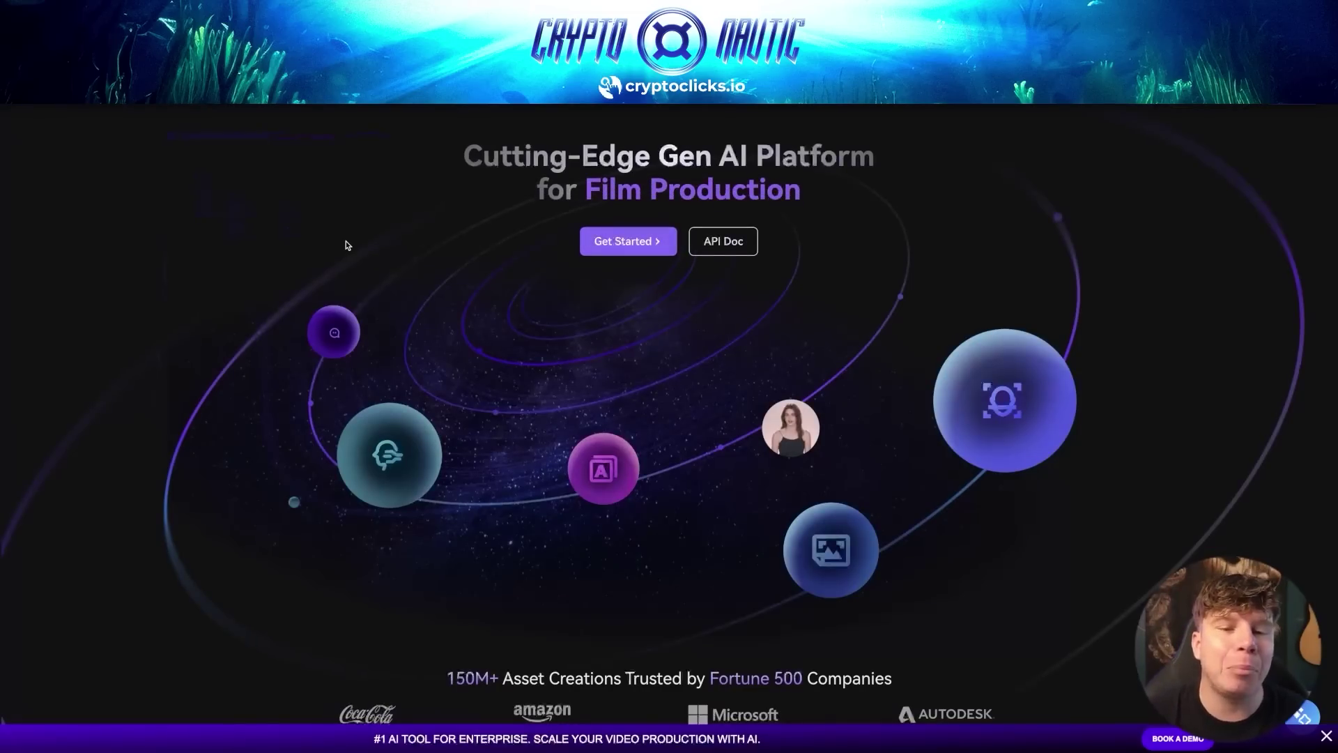
Scroll down the AKOOL homepage through its feature sections.
{"action": "scroll", "coordinate": [347, 248], "scroll_direction": "down", "scroll_amount": 1}
{"action": "scroll", "coordinate": [346, 250], "scroll_direction": "up", "scroll_amount": 1}
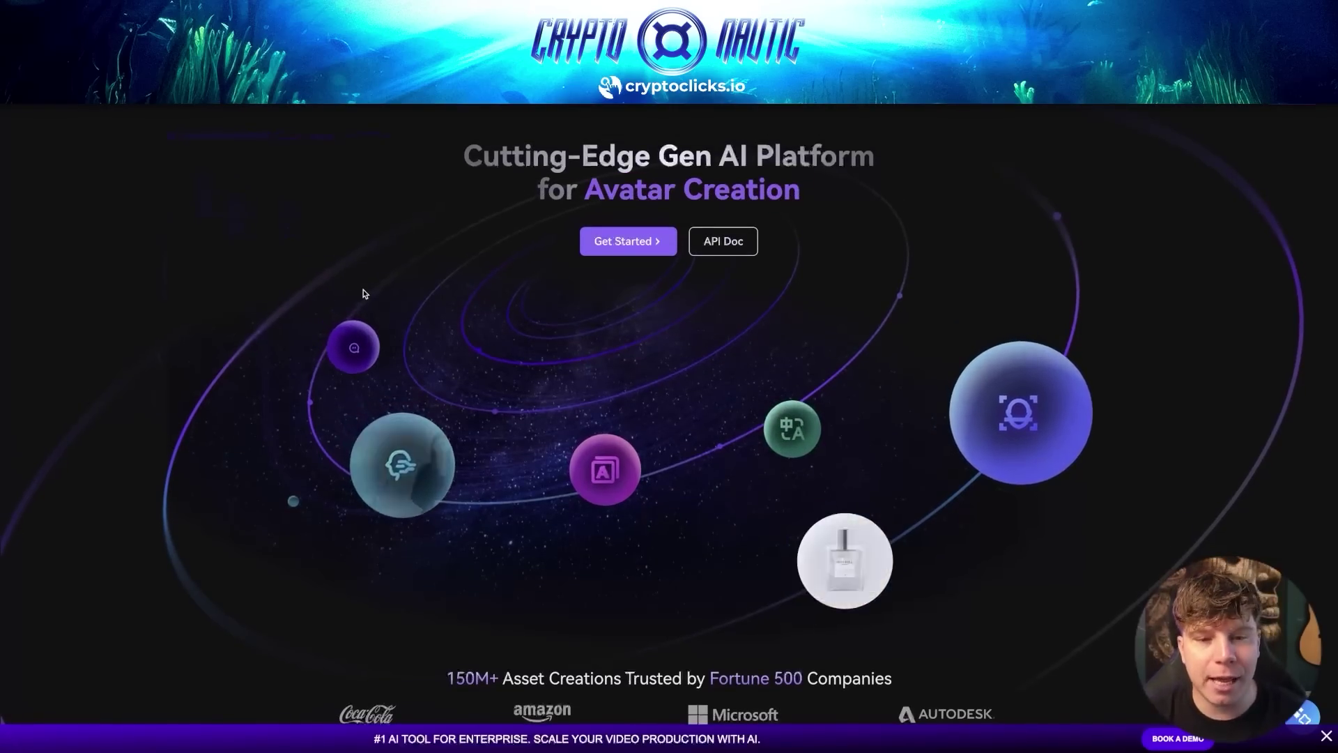
{"action": "scroll", "coordinate": [365, 294], "scroll_direction": "down", "scroll_amount": 5}
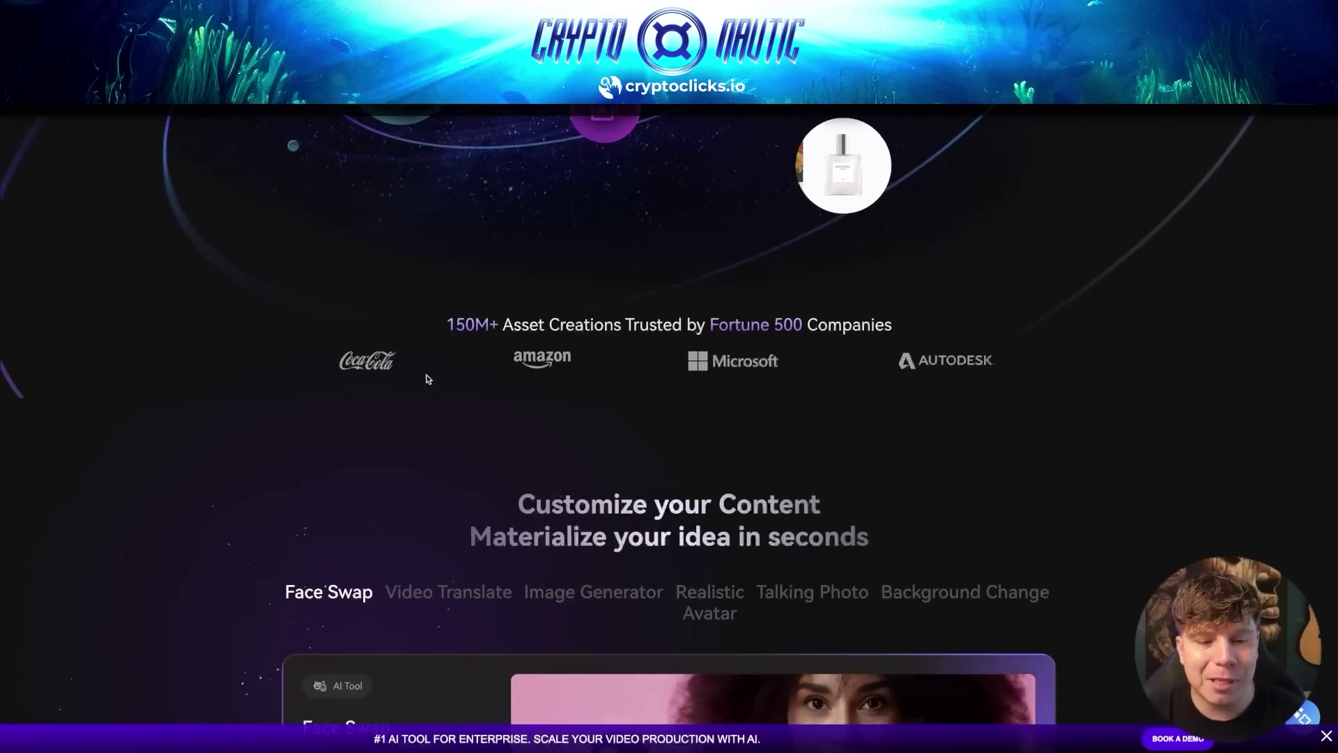
{"action": "scroll", "coordinate": [443, 379], "scroll_direction": "down", "scroll_amount": 5}
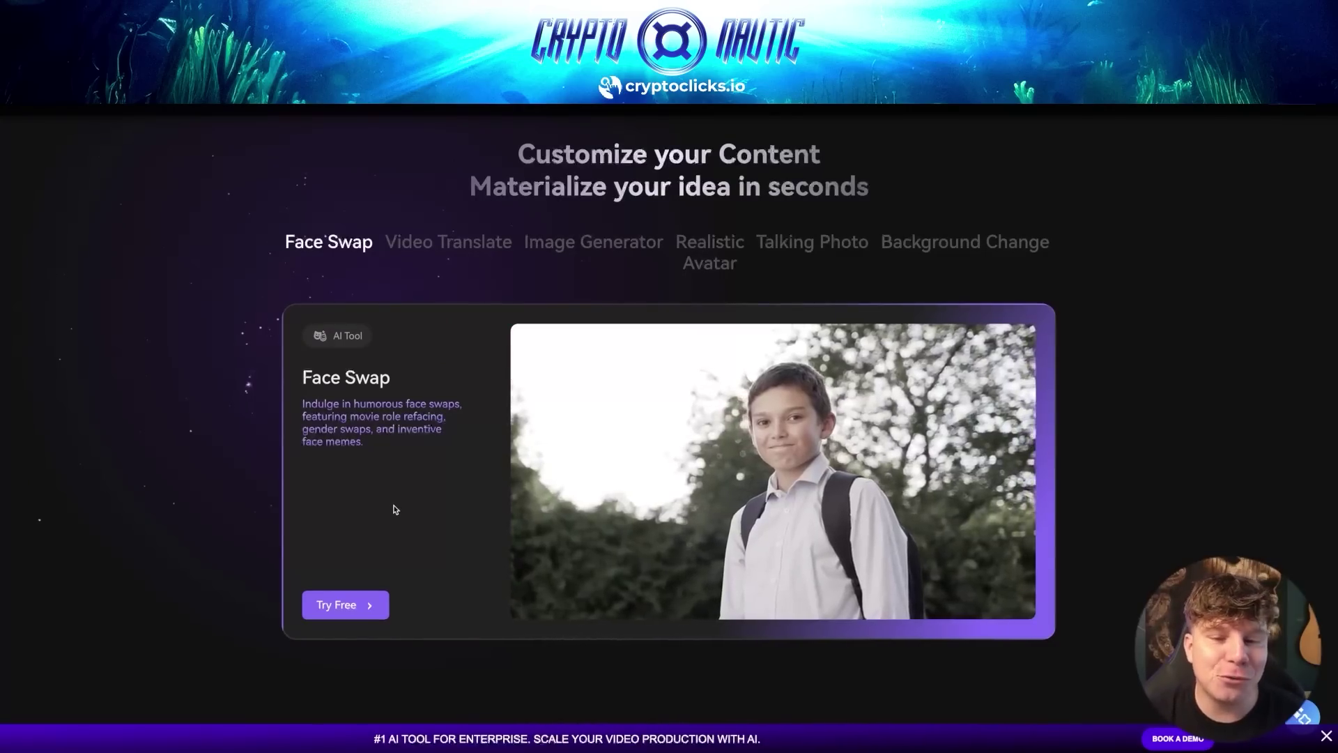
{"action": "scroll", "coordinate": [395, 509], "scroll_direction": "down", "scroll_amount": 2}
{"action": "scroll", "coordinate": [480, 564], "scroll_direction": "down", "scroll_amount": 7}
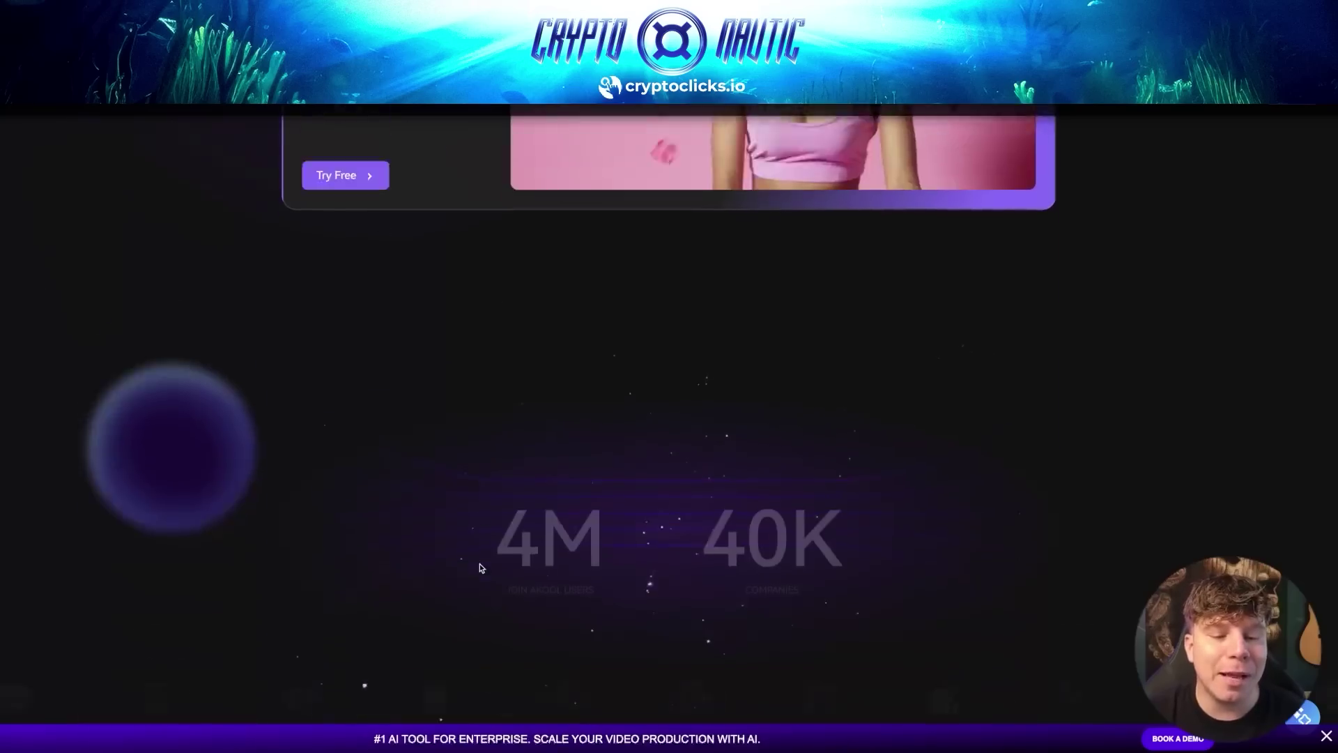
{"action": "scroll", "coordinate": [478, 564], "scroll_direction": "down", "scroll_amount": 6}
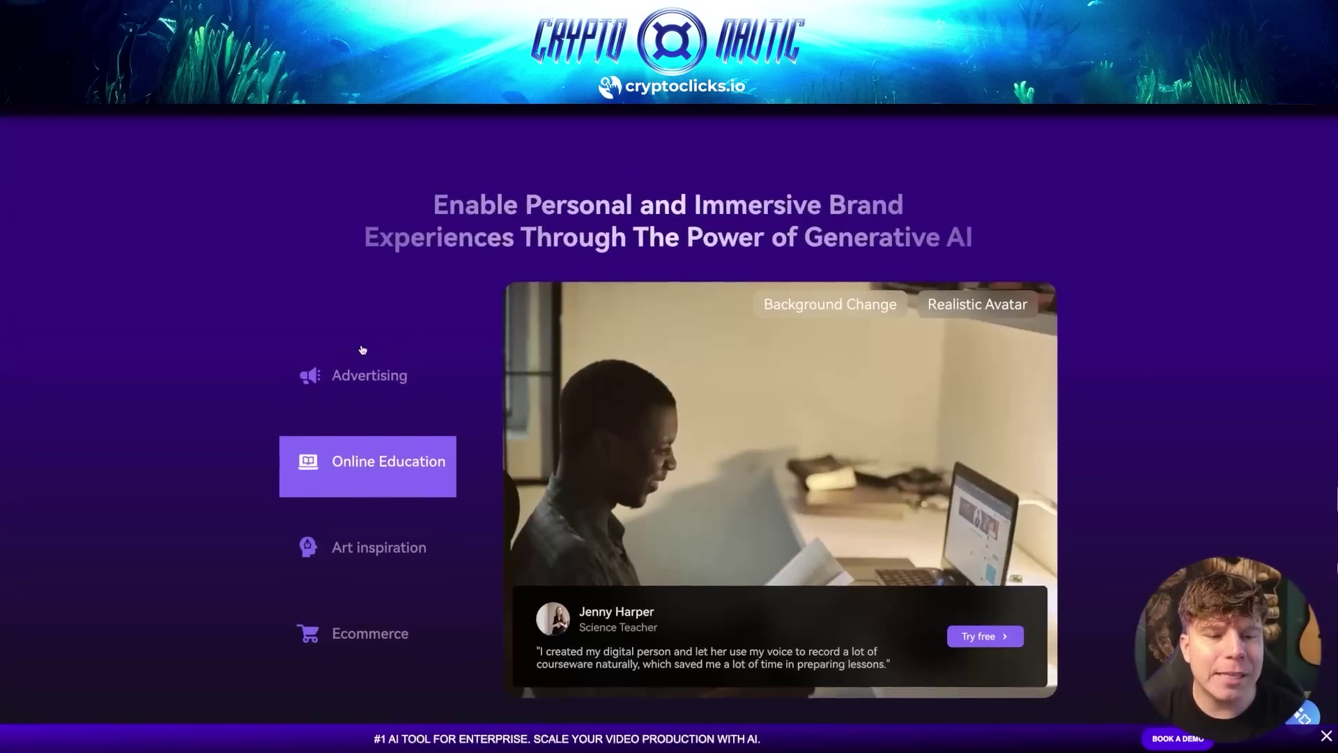
Show another use-case demo, then scroll through the case studies to the Face Swap card.
{"action": "left_click", "coordinate": [362, 369]}
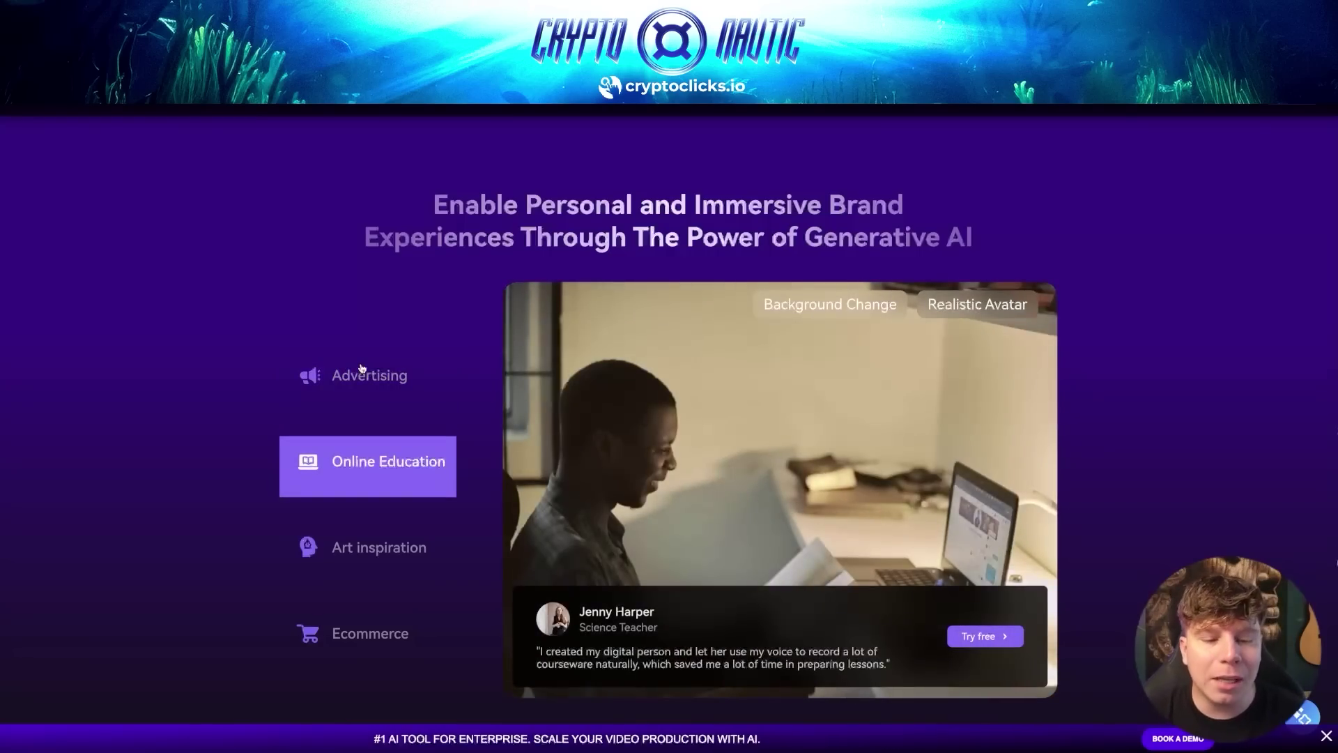
{"action": "scroll", "coordinate": [317, 432], "scroll_direction": "down", "scroll_amount": 8}
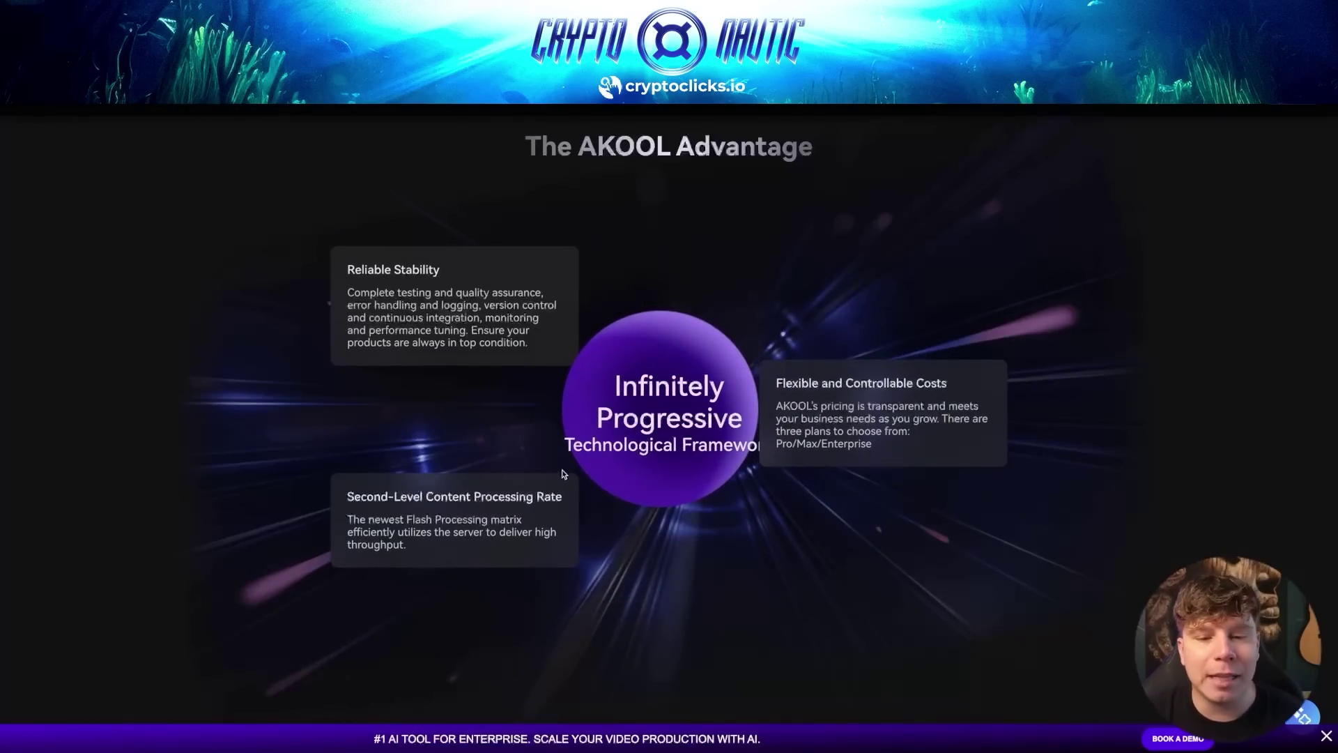
{"action": "scroll", "coordinate": [586, 513], "scroll_direction": "down", "scroll_amount": 3}
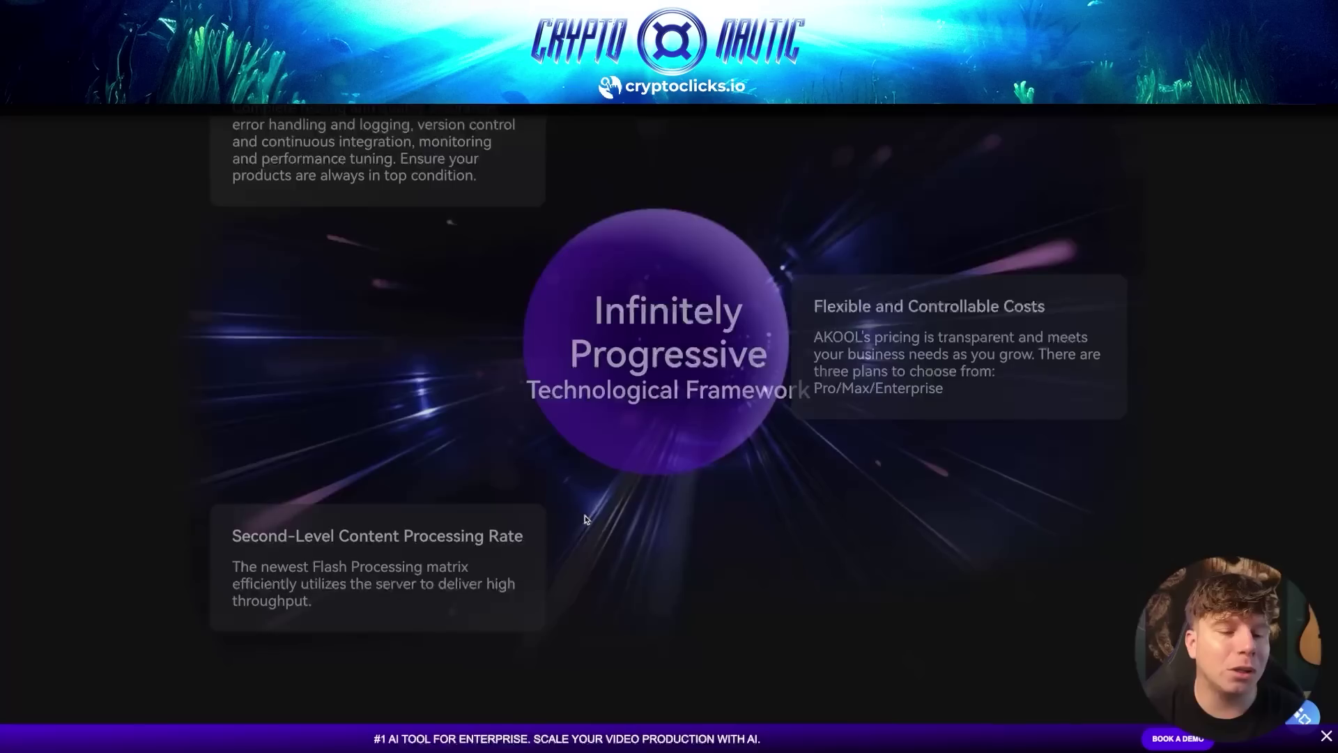
{"action": "scroll", "coordinate": [587, 519], "scroll_direction": "down", "scroll_amount": 10}
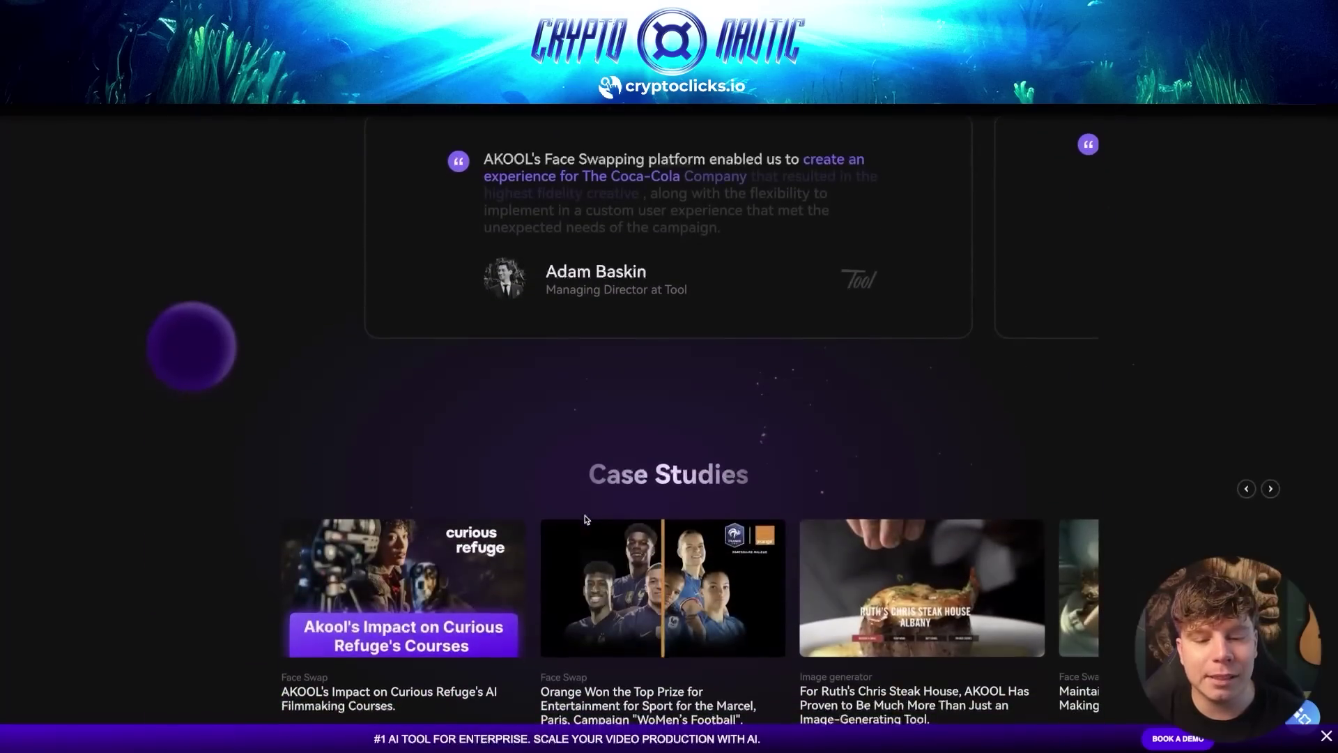
{"action": "scroll", "coordinate": [586, 519], "scroll_direction": "down", "scroll_amount": 10}
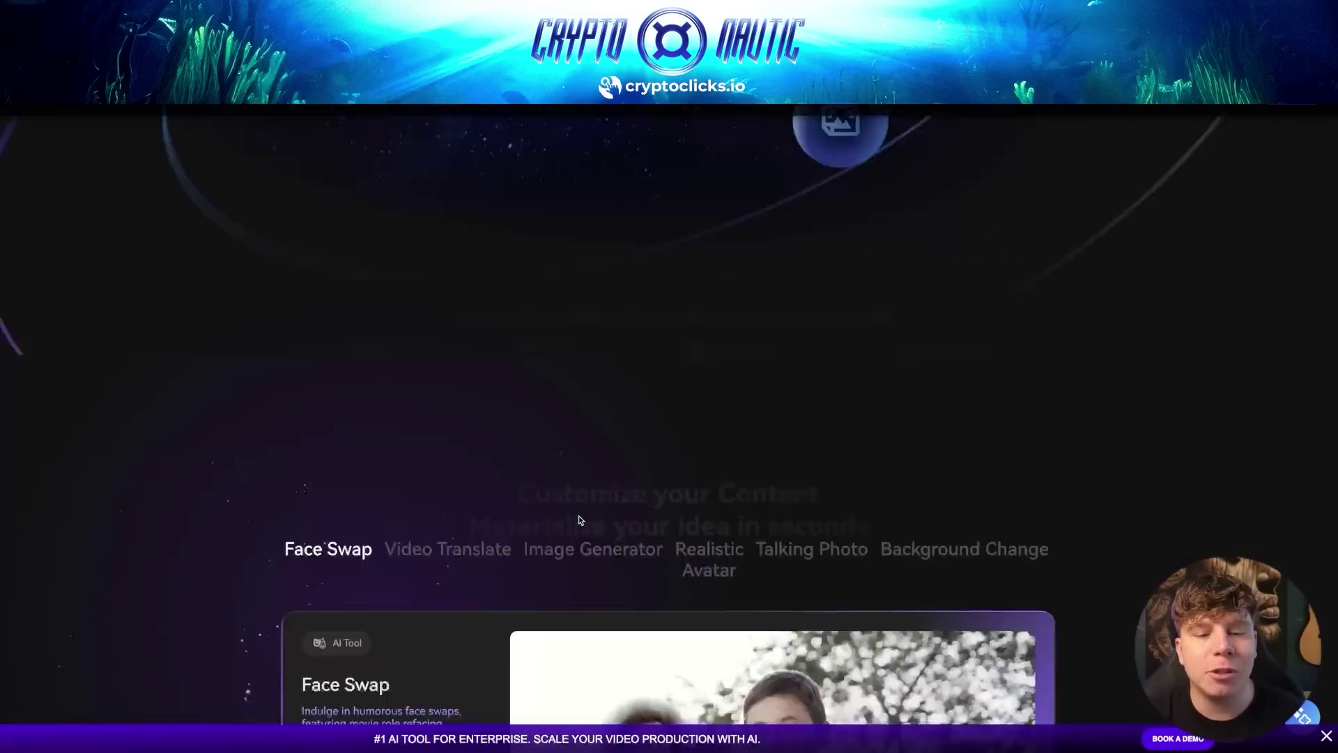
{"action": "scroll", "coordinate": [578, 520], "scroll_direction": "down", "scroll_amount": 10}
{"action": "scroll", "coordinate": [578, 520], "scroll_direction": "up", "scroll_amount": 1}
Open the Video Translation page via Try Free and compare the Paste Video URL and Upload Video options.
{"action": "left_click", "coordinate": [380, 512]}
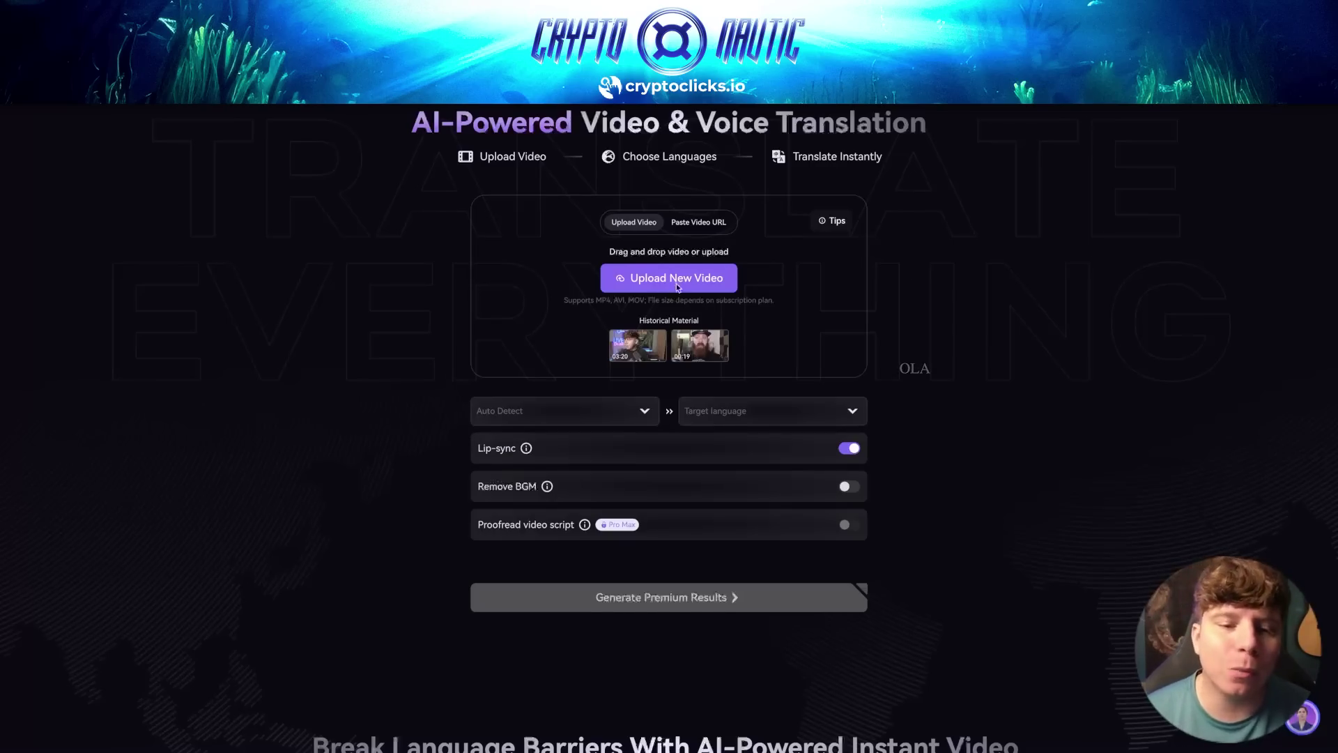
{"action": "scroll", "coordinate": [669, 321], "scroll_direction": "down", "scroll_amount": 1}
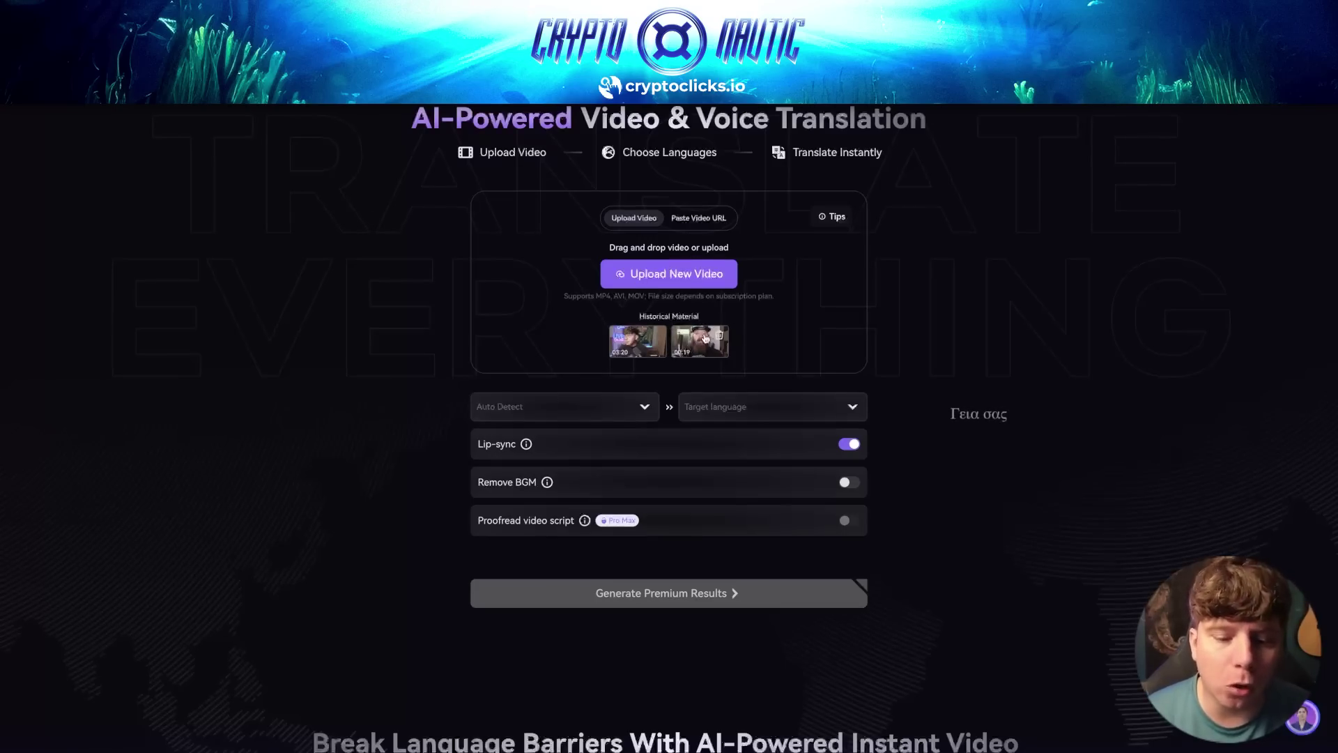
{"action": "scroll", "coordinate": [716, 346], "scroll_direction": "down", "scroll_amount": 5}
{"action": "scroll", "coordinate": [715, 334], "scroll_direction": "up", "scroll_amount": 5}
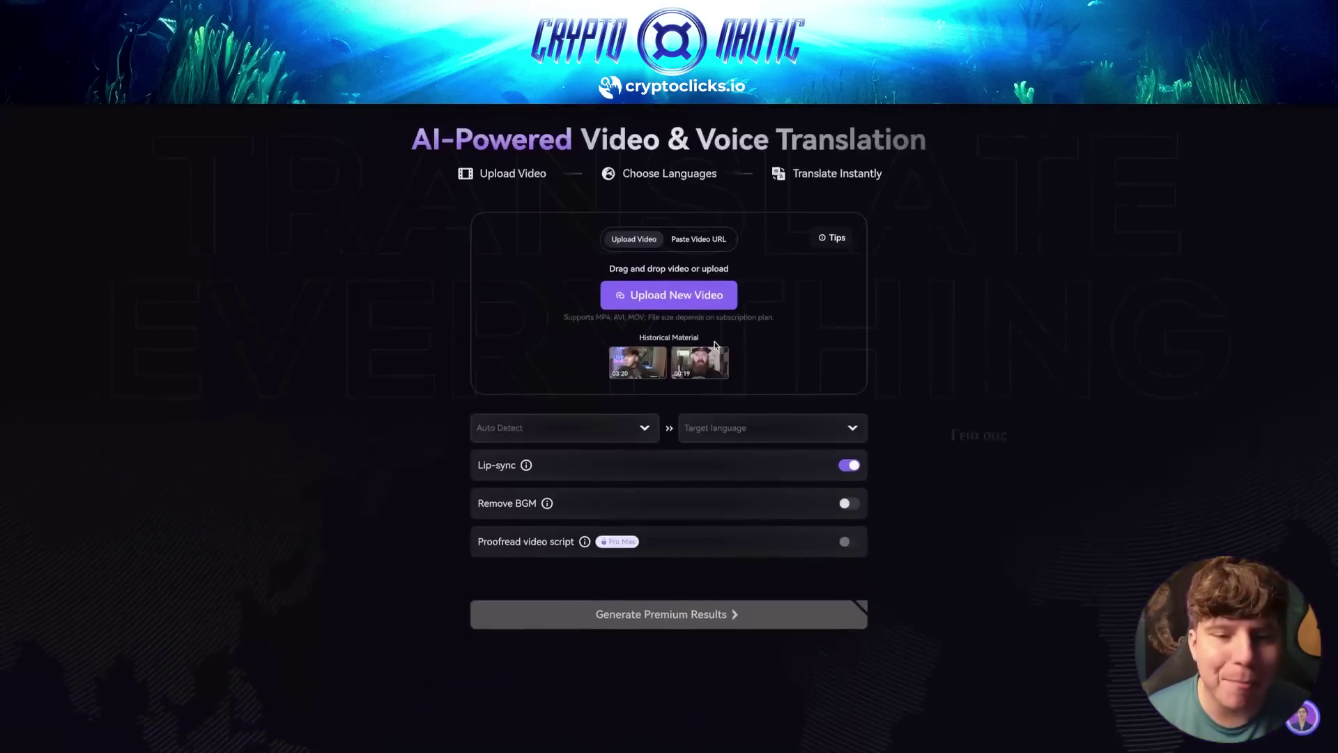
{"action": "left_click", "coordinate": [709, 228]}
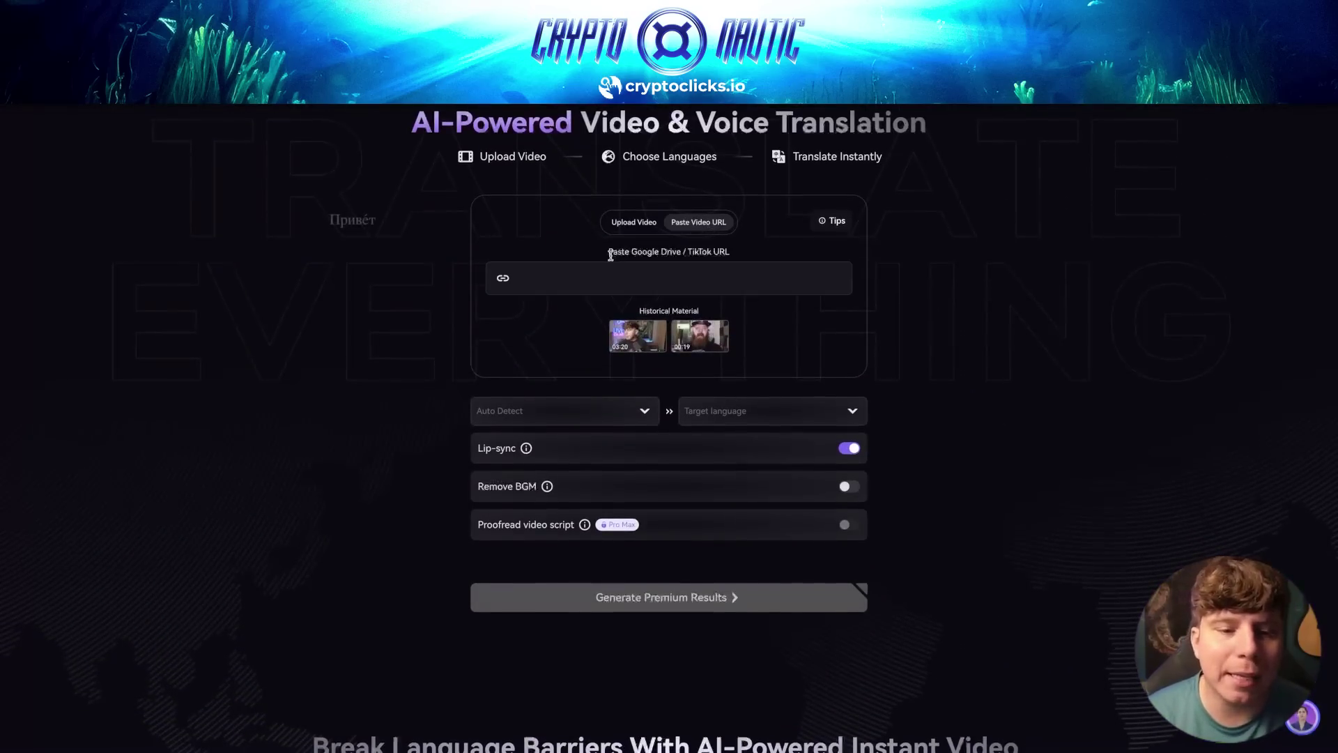
{"action": "left_click", "coordinate": [632, 226]}
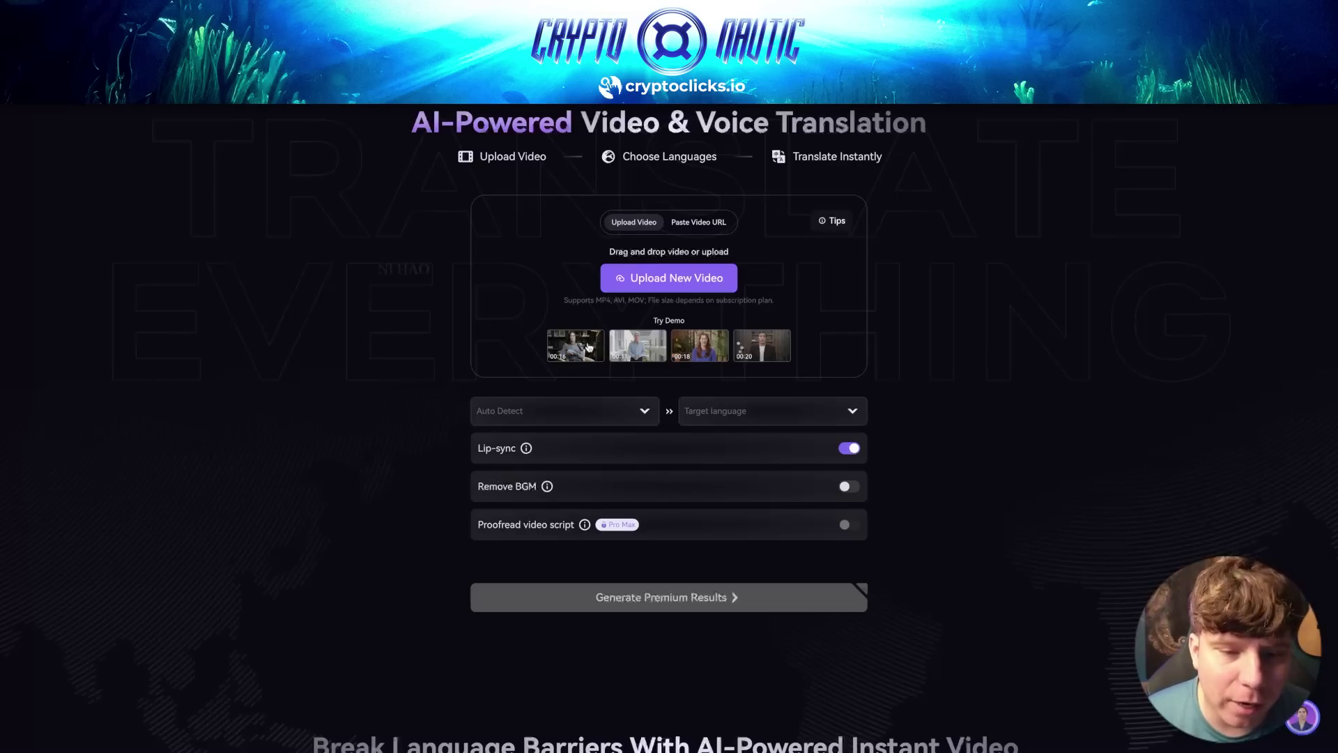
Load the 00:11 corridor demo clip and preview it full size, adjusting the volume.
{"action": "left_click", "coordinate": [627, 343]}
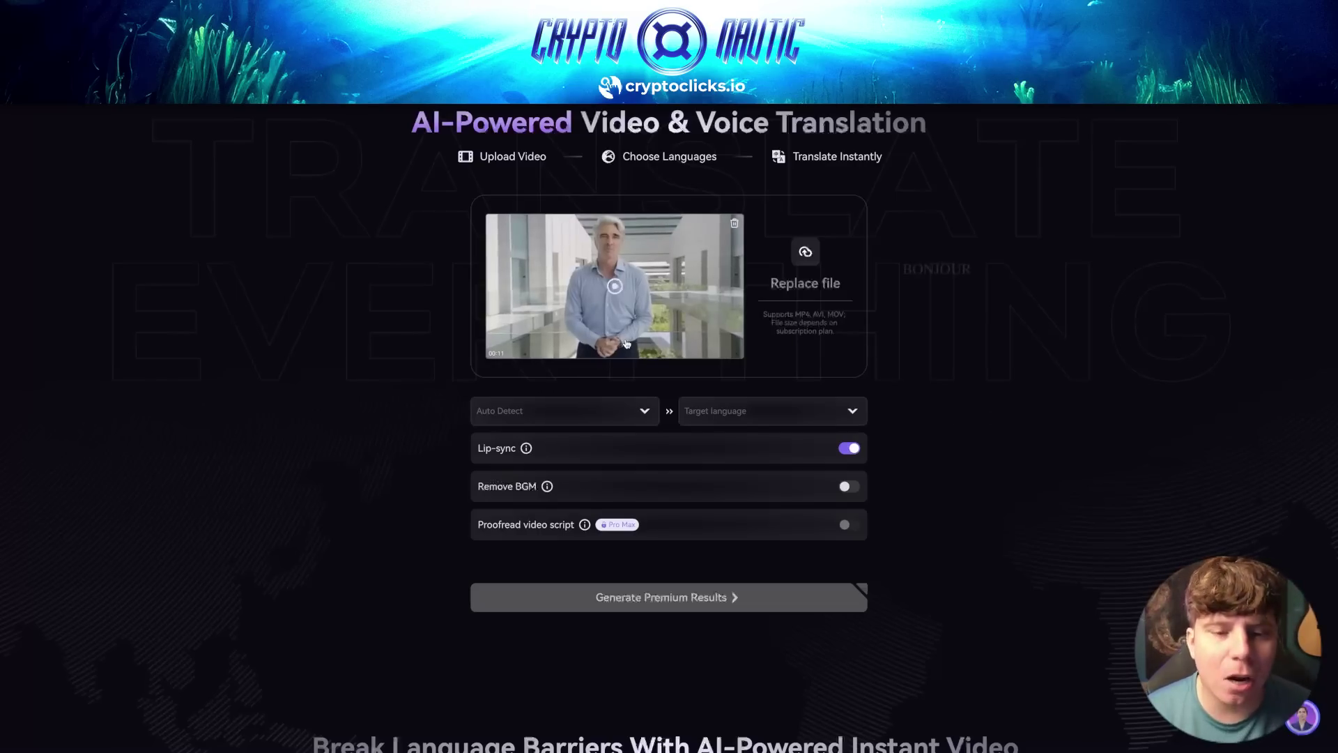
{"action": "left_click", "coordinate": [667, 290]}
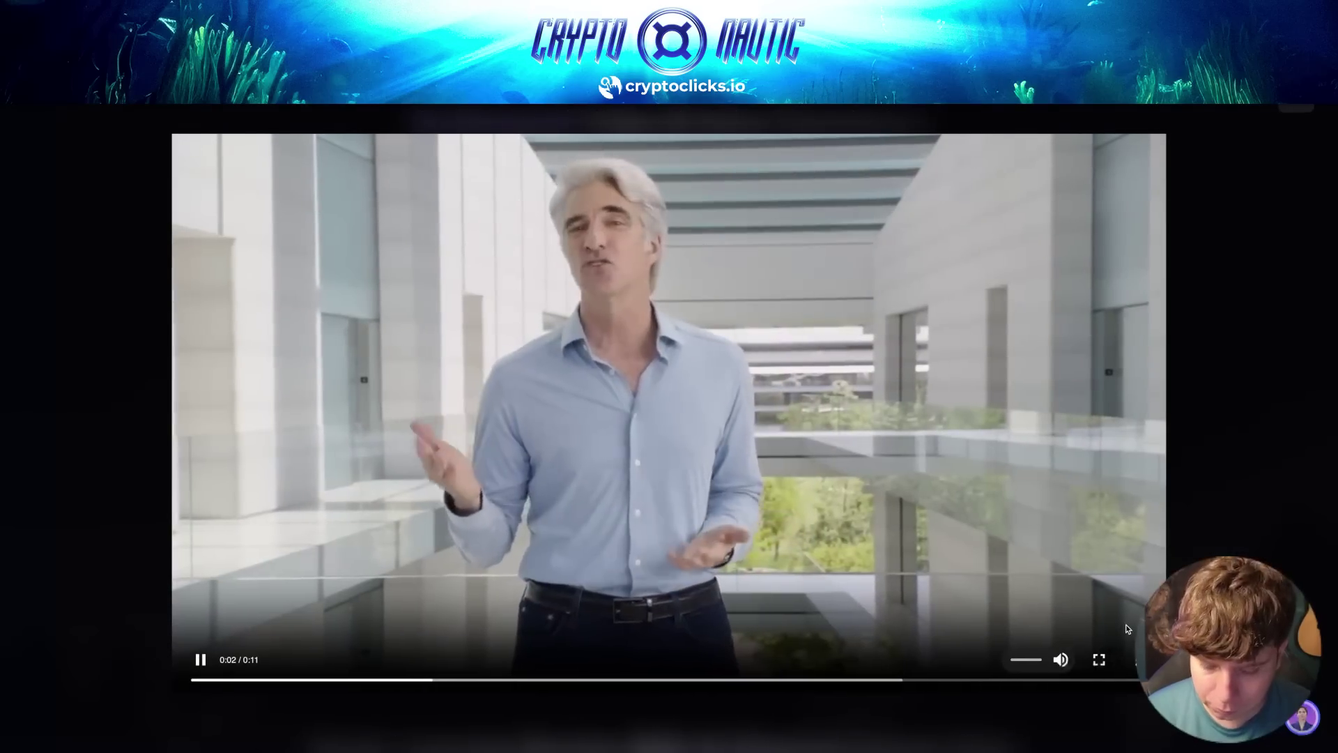
{"action": "key", "text": "XF86AudioRaiseVolume"}
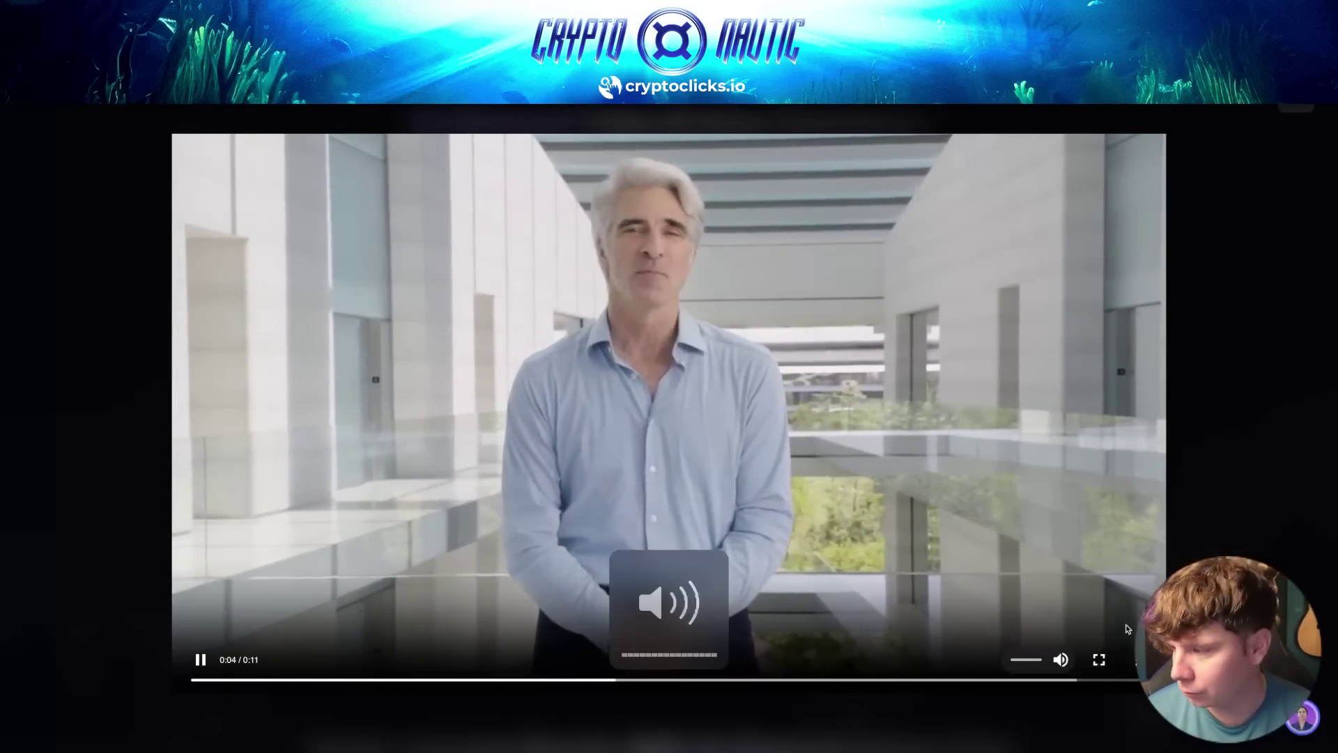
{"action": "key", "text": "XF86AudioLowerVolume"}
{"action": "key", "text": "XF86AudioLowerVolume"}
{"action": "key", "text": "XF86AudioLowerVolume"}
{"action": "key", "text": "XF86AudioLowerVolume"}
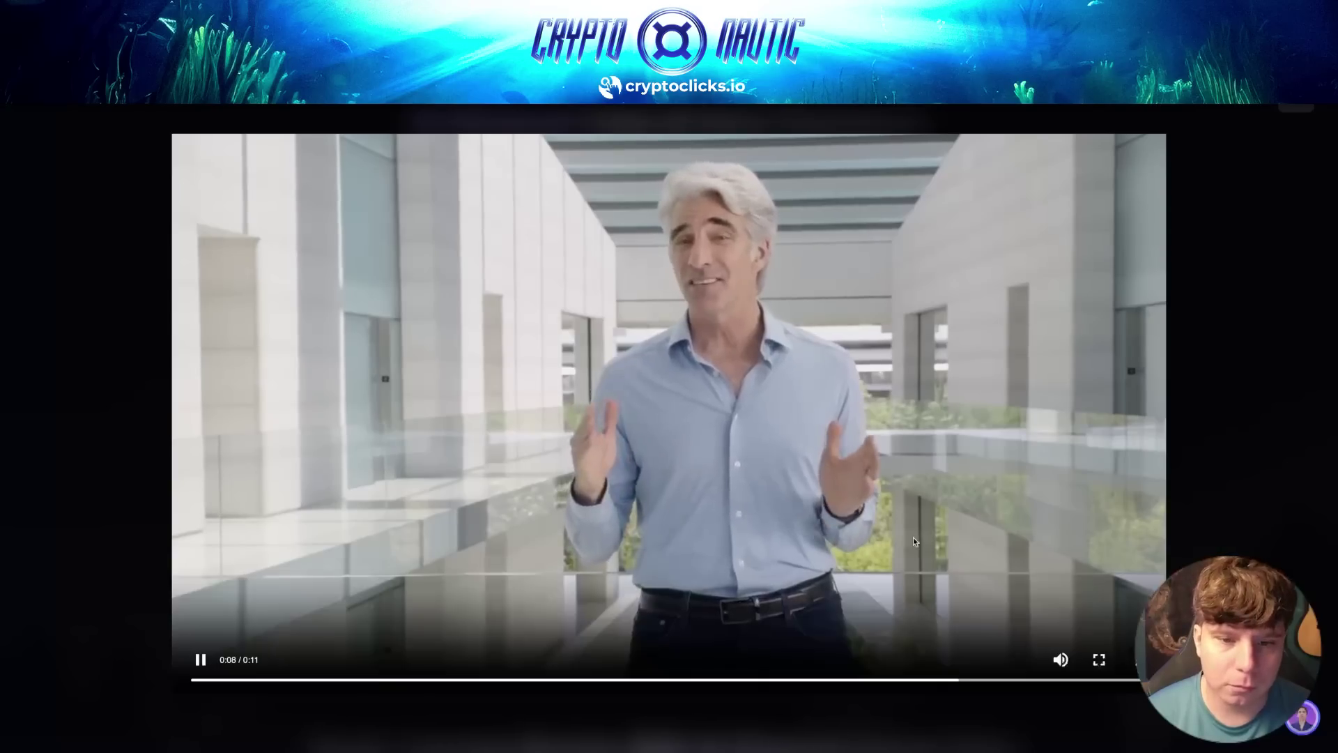
{"action": "left_click", "coordinate": [889, 516]}
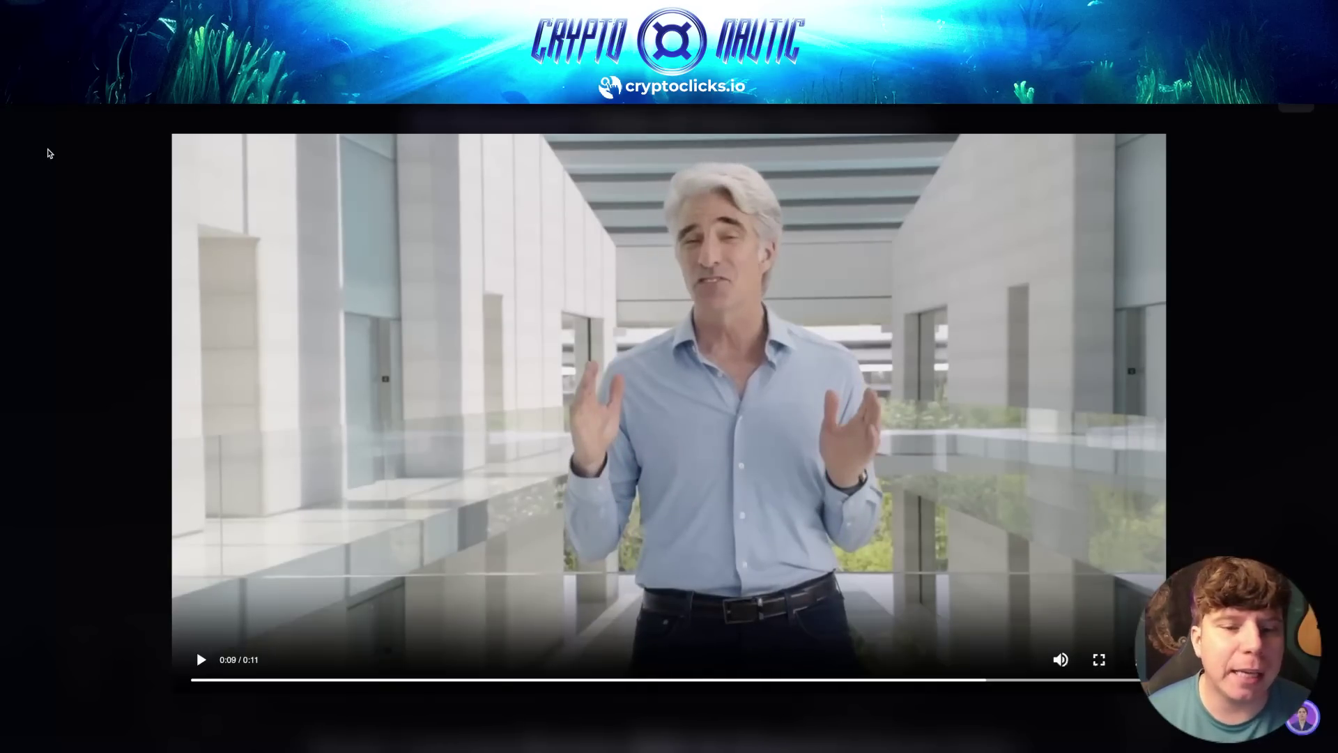
{"action": "left_click", "coordinate": [1297, 106]}
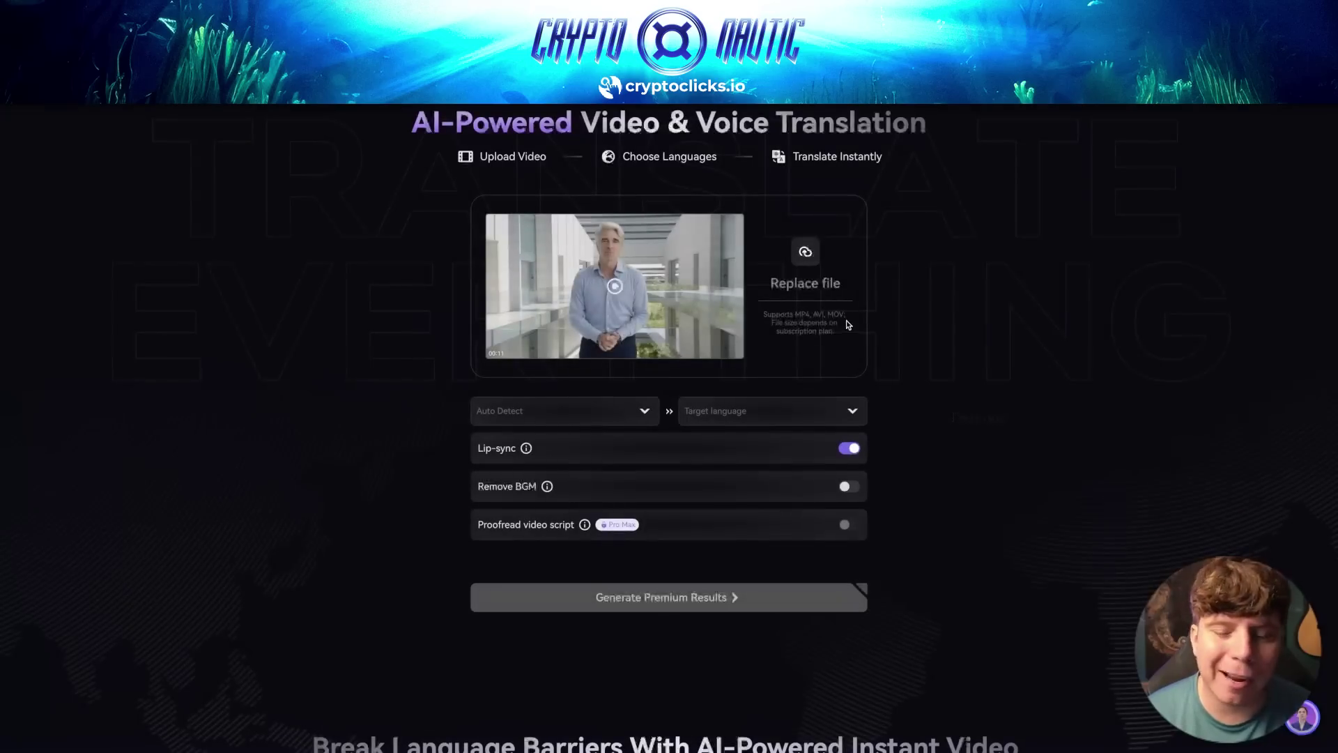
Translate the clip from English to French with lip-sync using Generate Premium Results.
{"action": "left_click", "coordinate": [626, 411]}
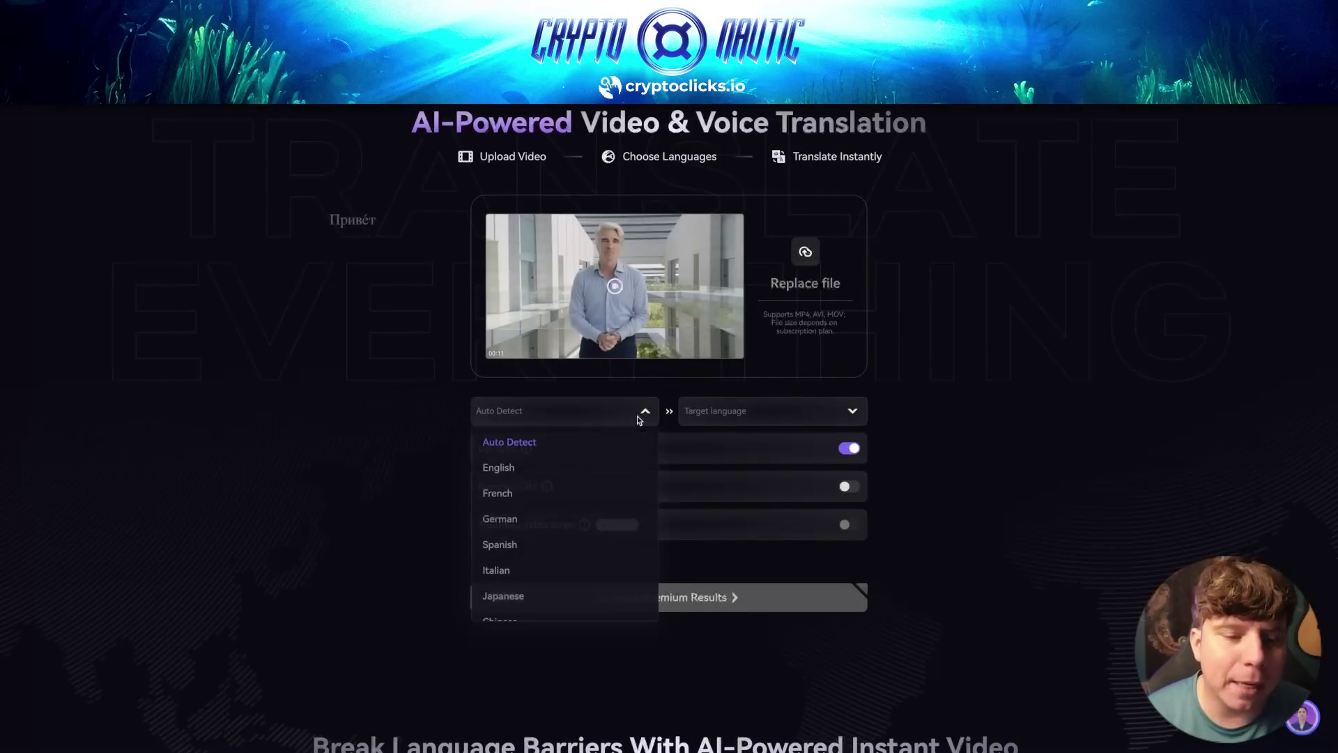
{"action": "left_click", "coordinate": [534, 467]}
{"action": "left_click", "coordinate": [773, 413]}
{"action": "left_click", "coordinate": [759, 477]}
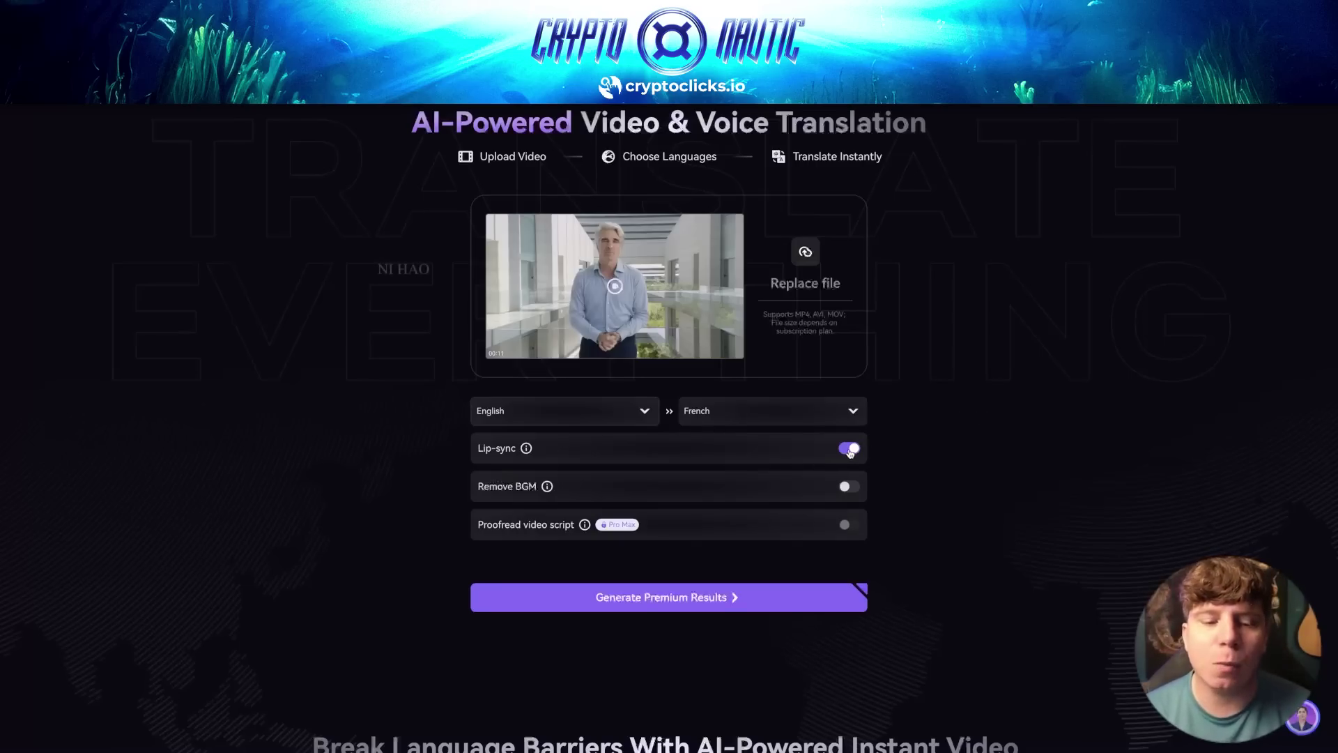
{"action": "left_click", "coordinate": [774, 594]}
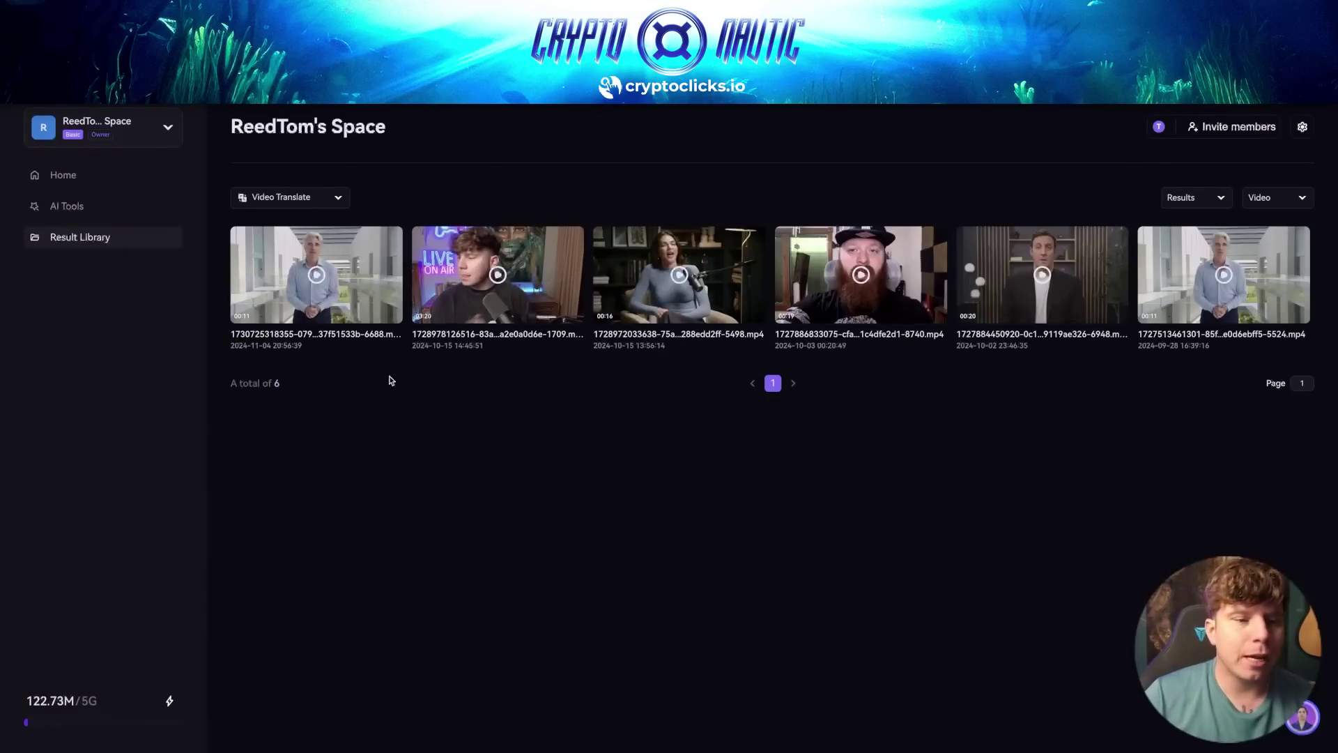
Play the newest English-to-French result from the Result Library, pause it, and close the viewer.
{"action": "left_click", "coordinate": [357, 288]}
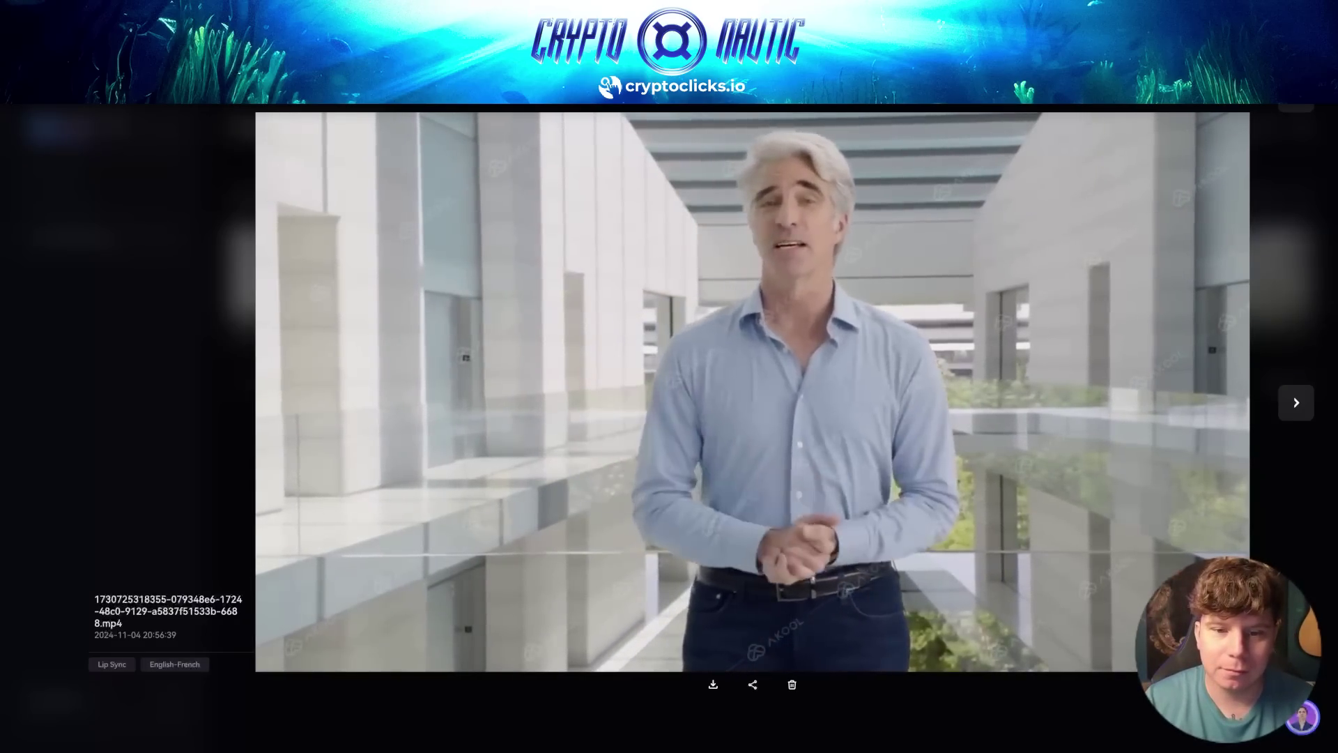
{"action": "left_click", "coordinate": [876, 474]}
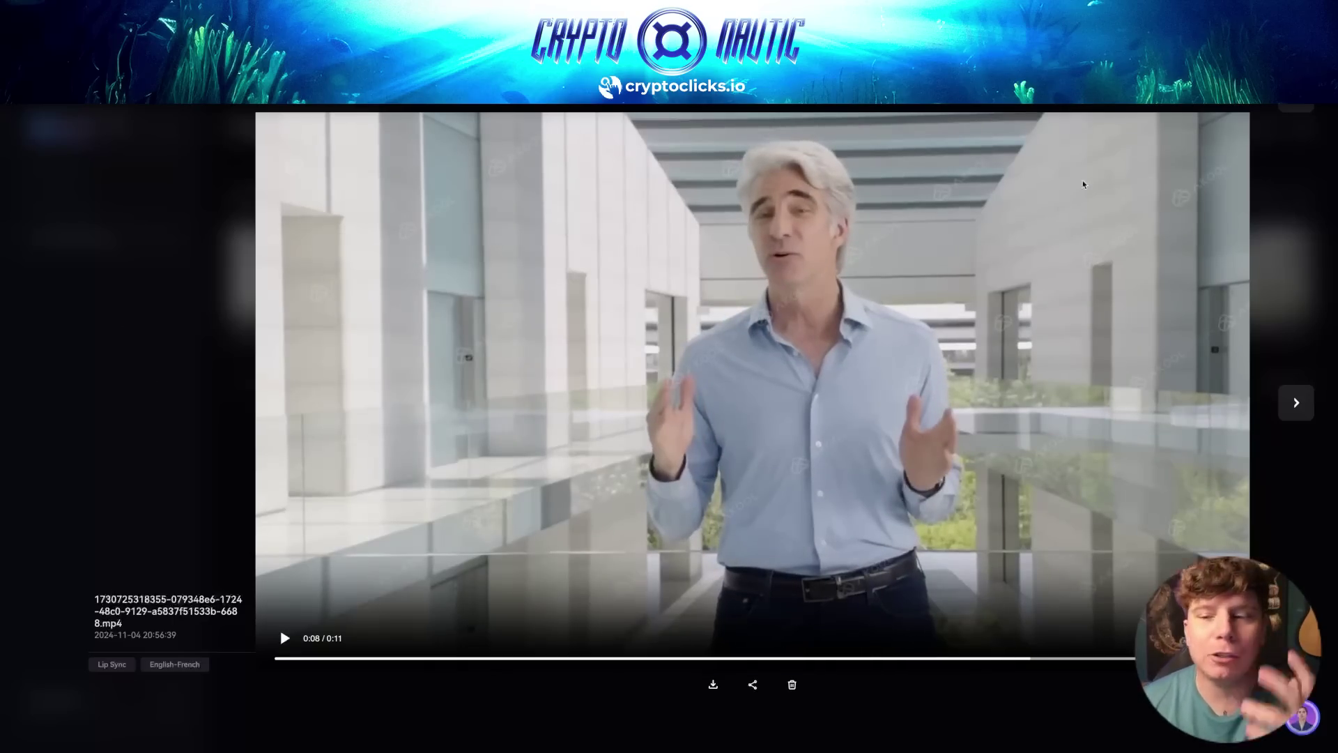
{"action": "key", "text": "Escape"}
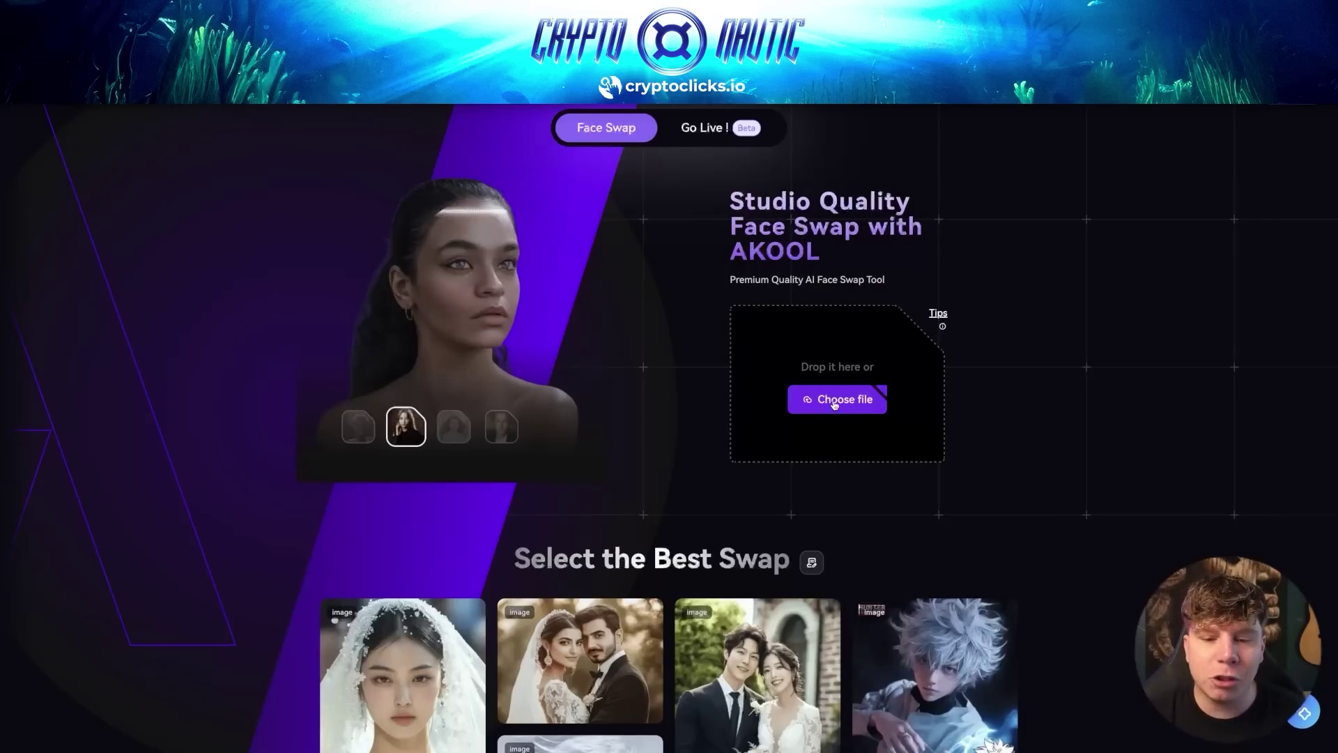
Swap a face onto the cos10.jpg anime template with re-age 4, face enhance on, high quality.
{"action": "scroll", "coordinate": [818, 528], "scroll_direction": "down", "scroll_amount": 2}
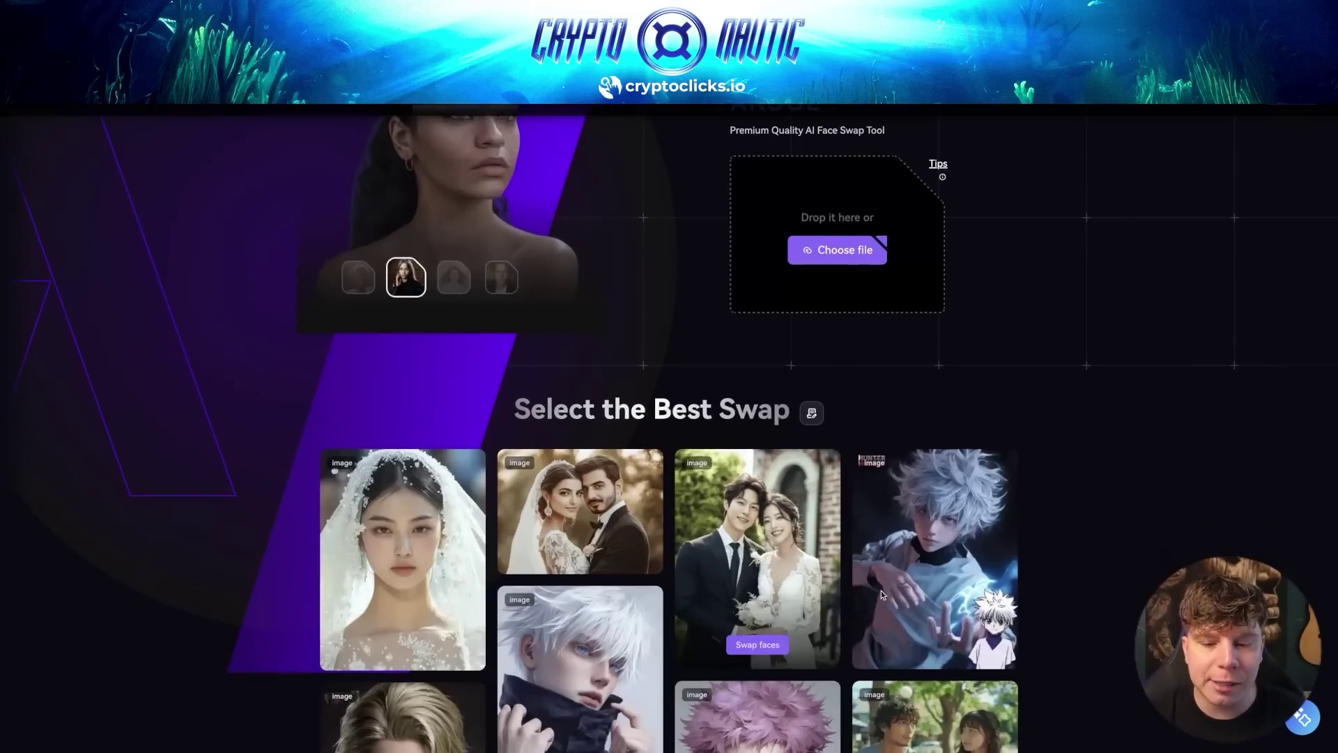
{"action": "left_click", "coordinate": [935, 644]}
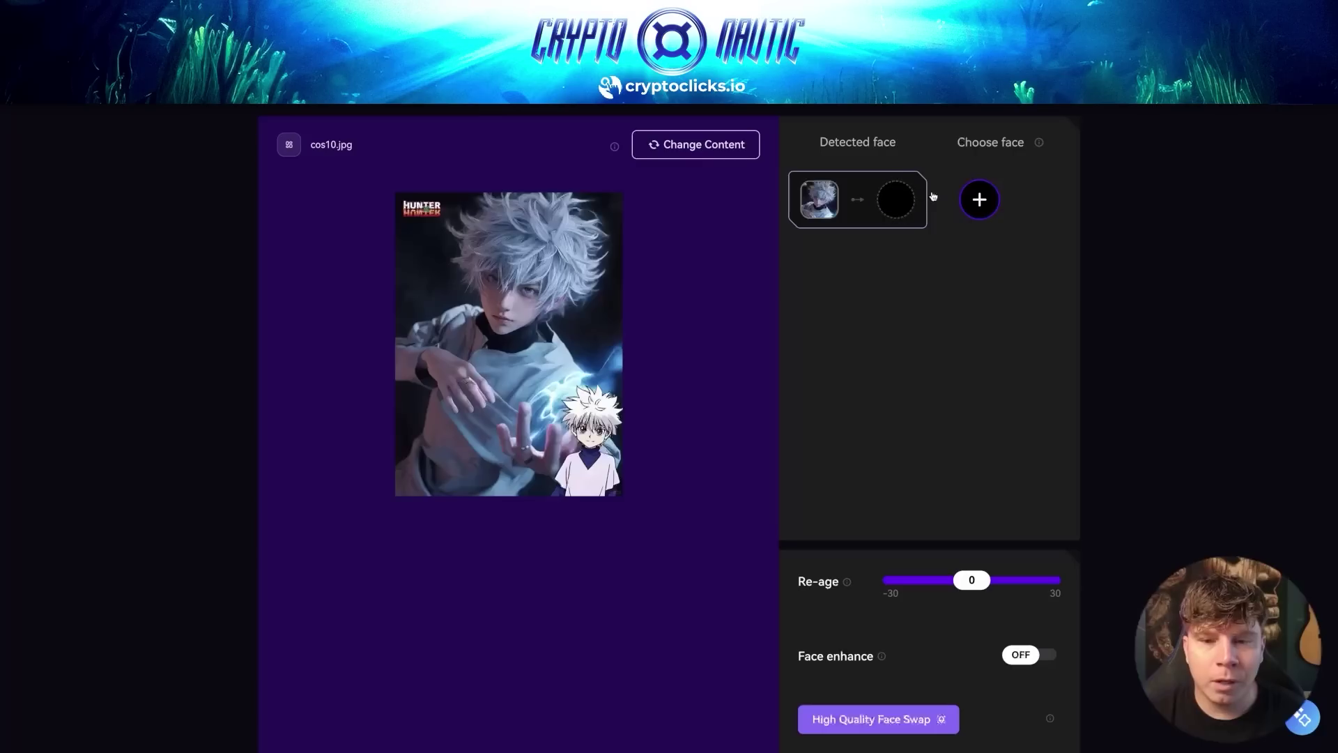
{"action": "left_click", "coordinate": [979, 200]}
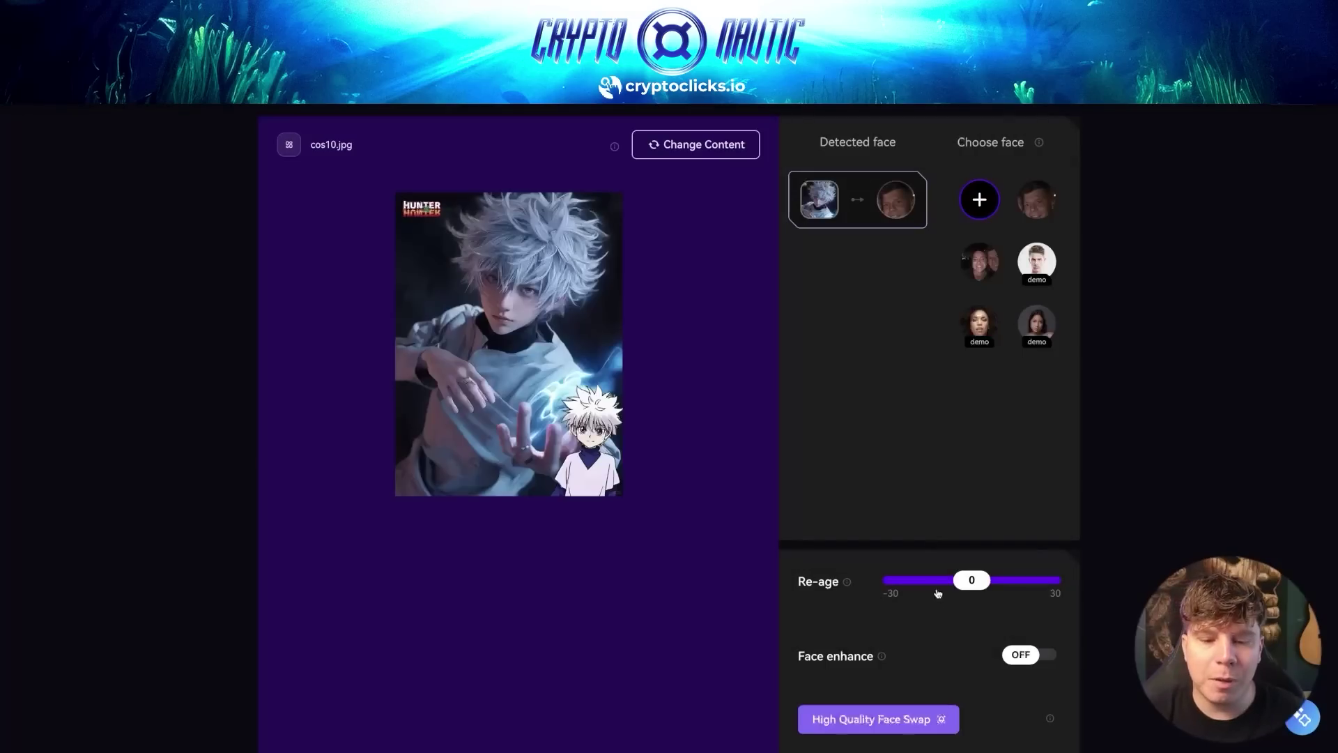
{"action": "mouse_move", "coordinate": [955, 583]}
{"action": "left_mouse_down"}
{"action": "mouse_move", "coordinate": [888, 581]}
{"action": "mouse_move", "coordinate": [1021, 581]}
{"action": "mouse_move", "coordinate": [979, 581]}
{"action": "left_mouse_up"}
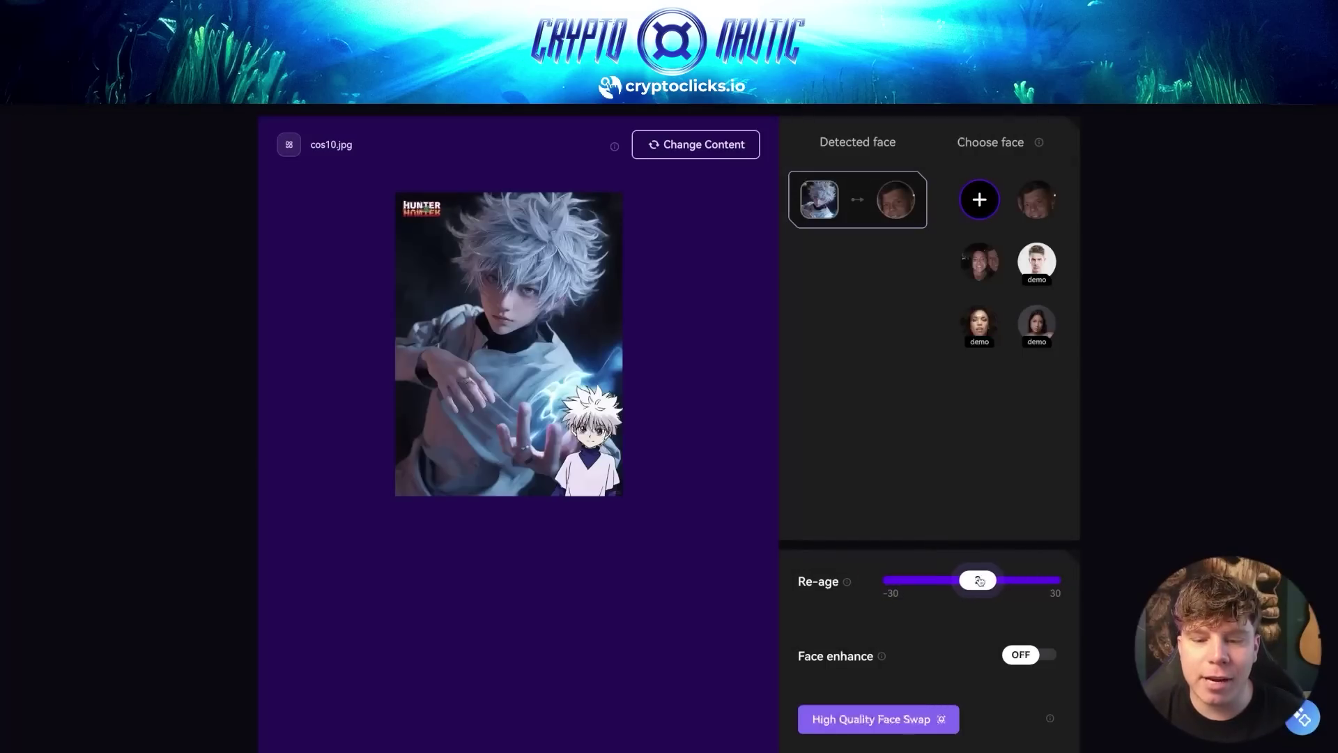
{"action": "left_click", "coordinate": [1014, 653]}
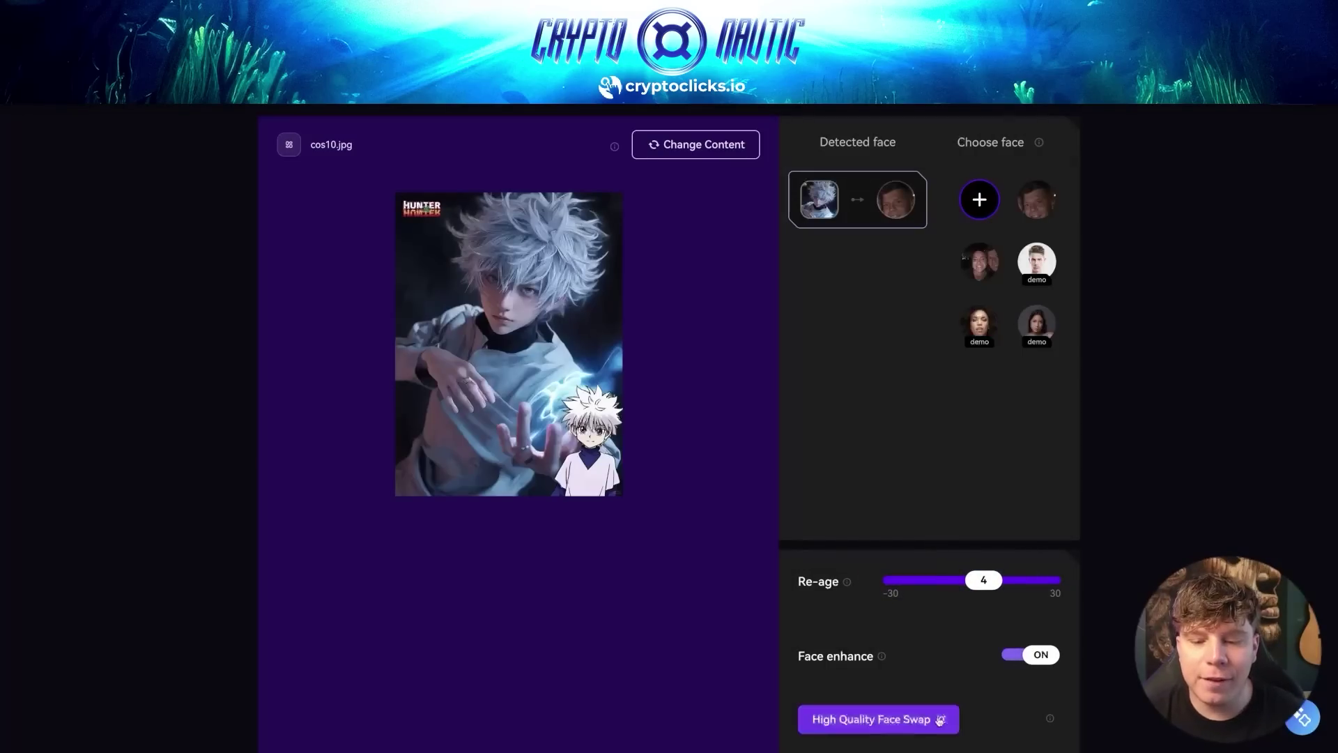
{"action": "left_click", "coordinate": [879, 719]}
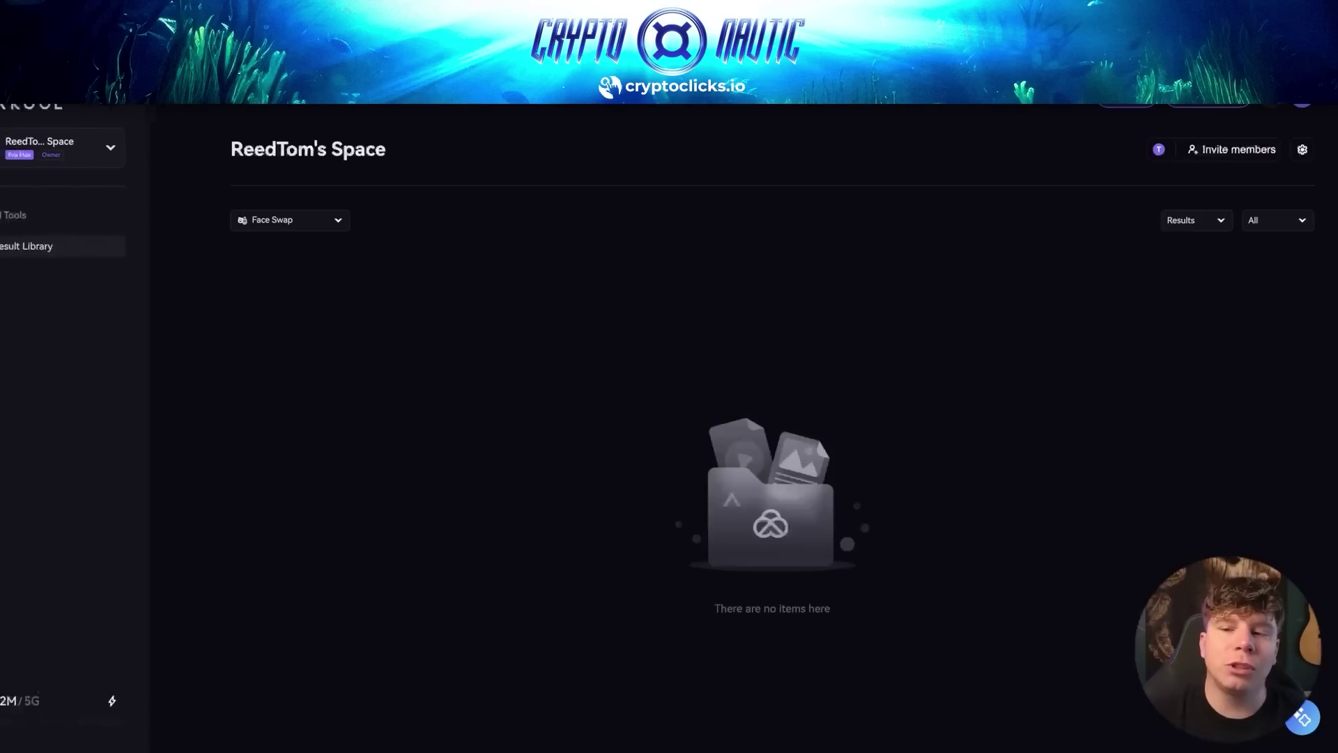
View the third and second cos10 face-swap results full size, closing each preview.
{"action": "left_click", "coordinate": [681, 287]}
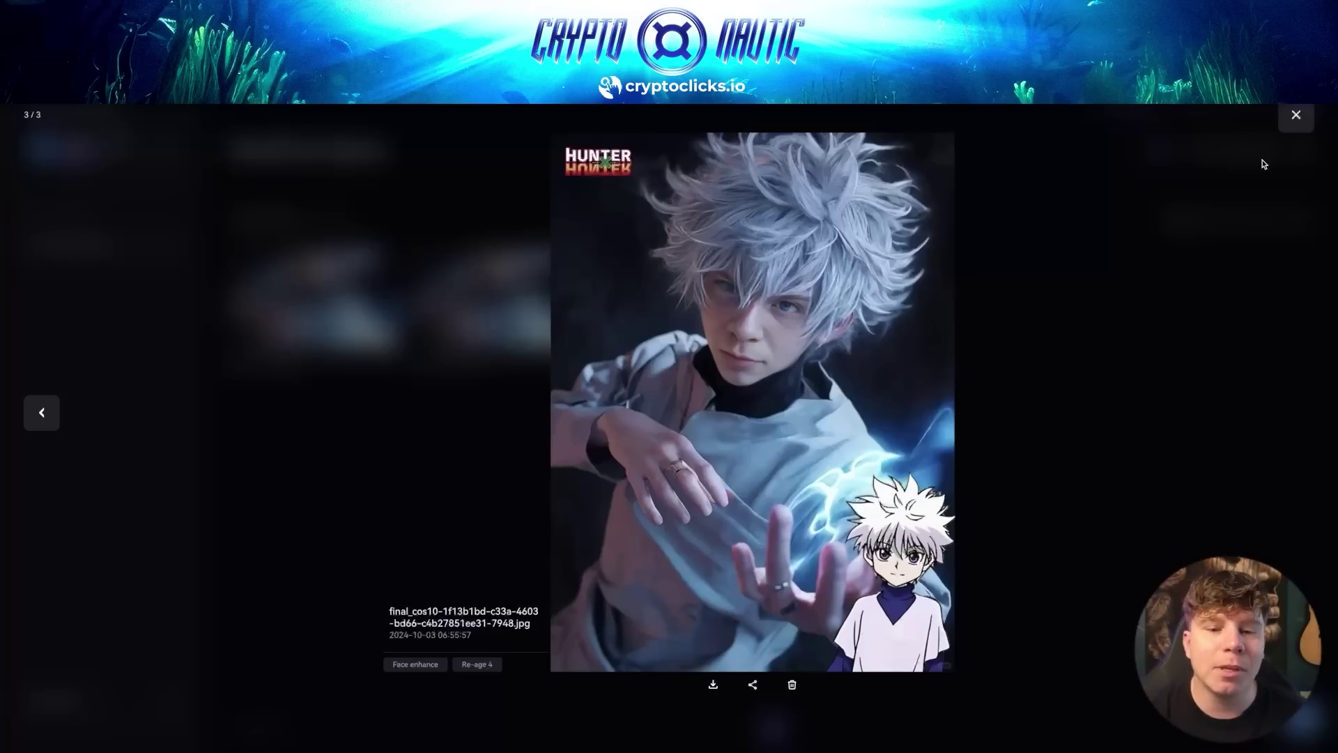
{"action": "left_click", "coordinate": [1296, 116]}
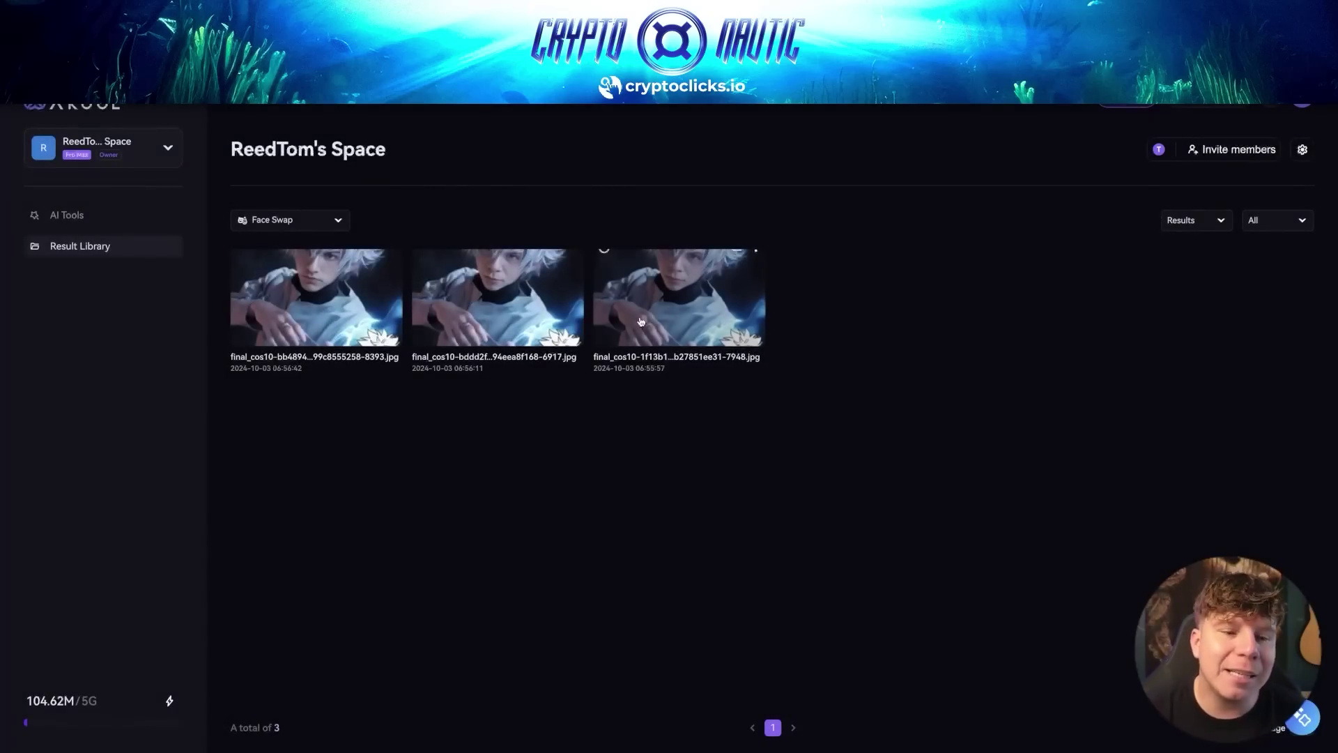
{"action": "left_click", "coordinate": [581, 287]}
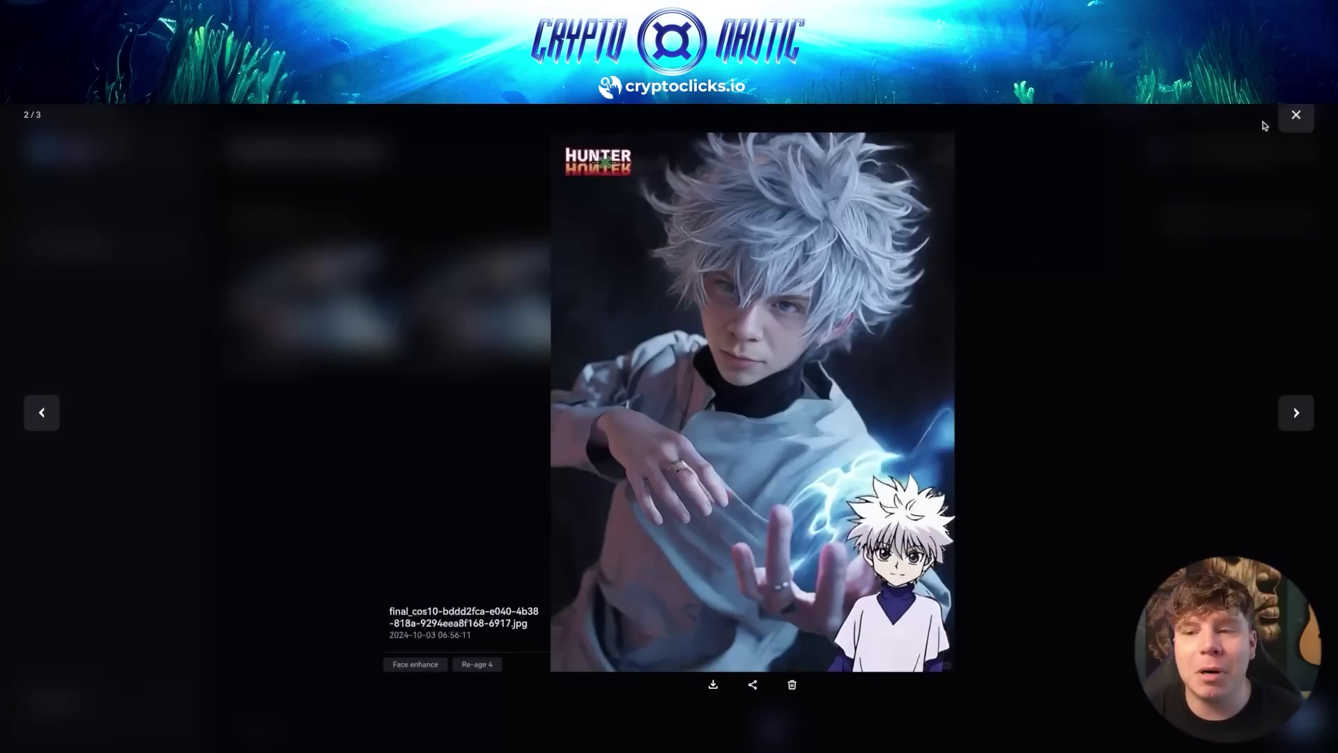
{"action": "left_click", "coordinate": [1295, 116]}
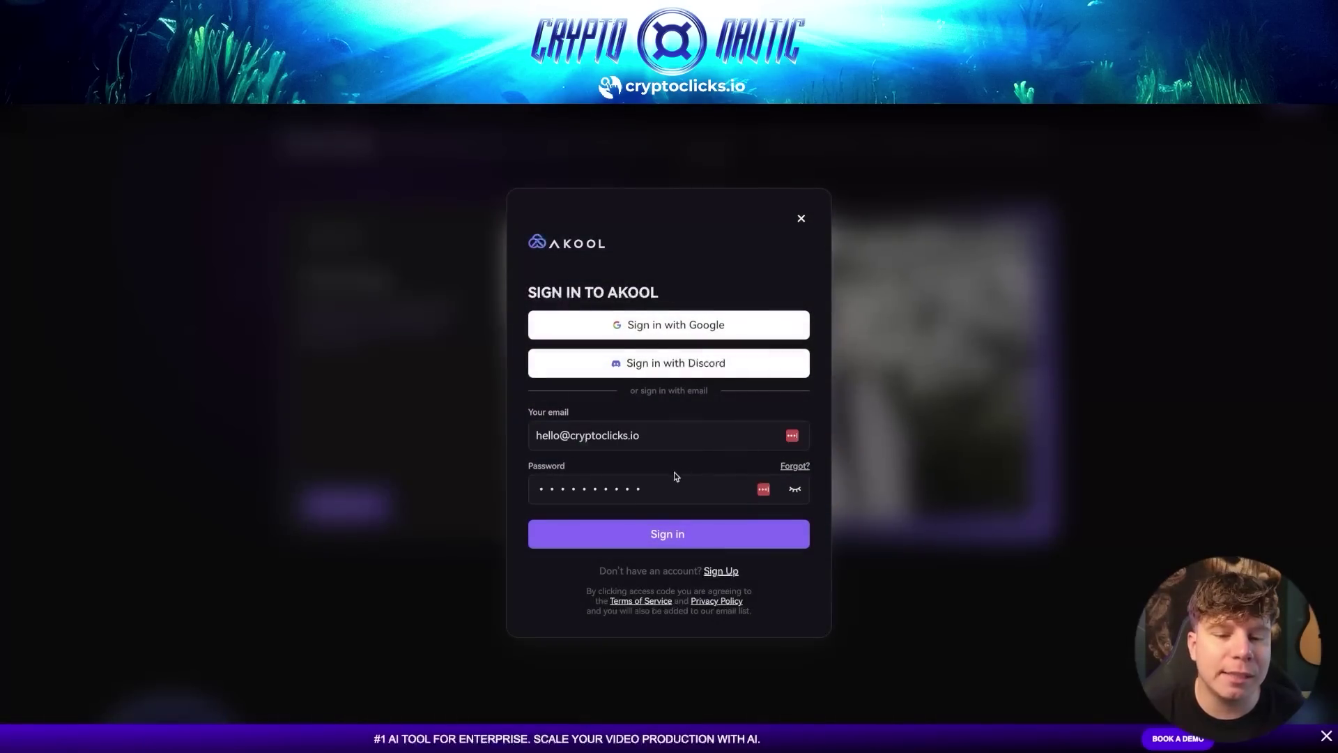
Sign in, then launch the Realistic Avatar tool with Get Started.
{"action": "left_click", "coordinate": [679, 534]}
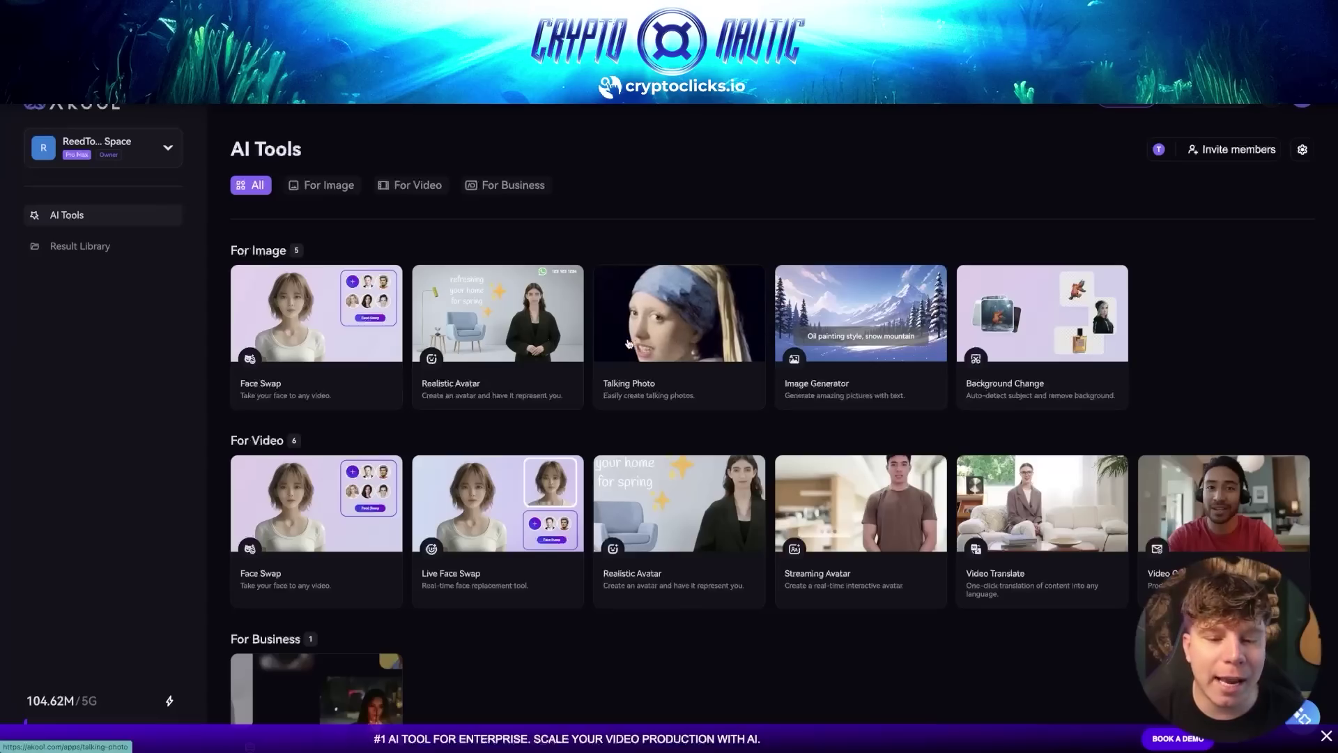
{"action": "left_click", "coordinate": [492, 347]}
{"action": "left_click", "coordinate": [451, 441]}
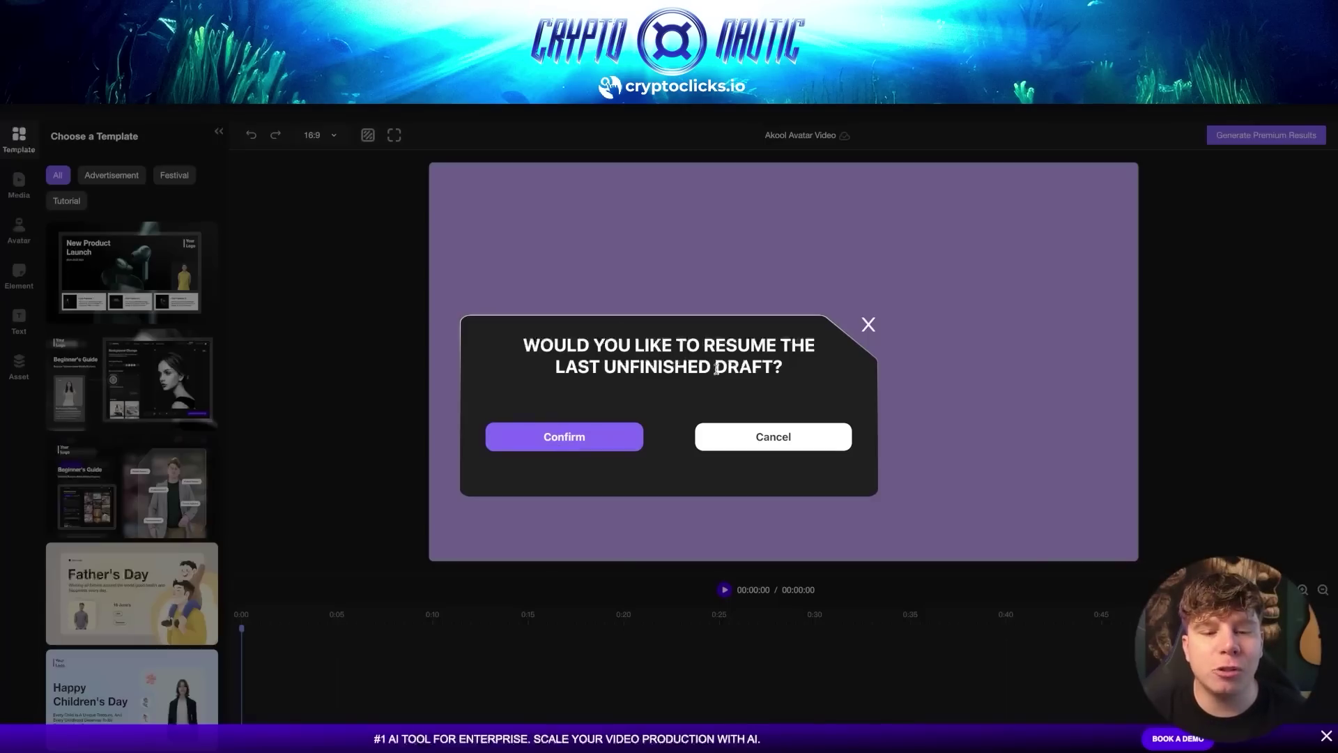
Decline the draft resume and start editing the Beginner's Guide template.
{"action": "left_click", "coordinate": [755, 438]}
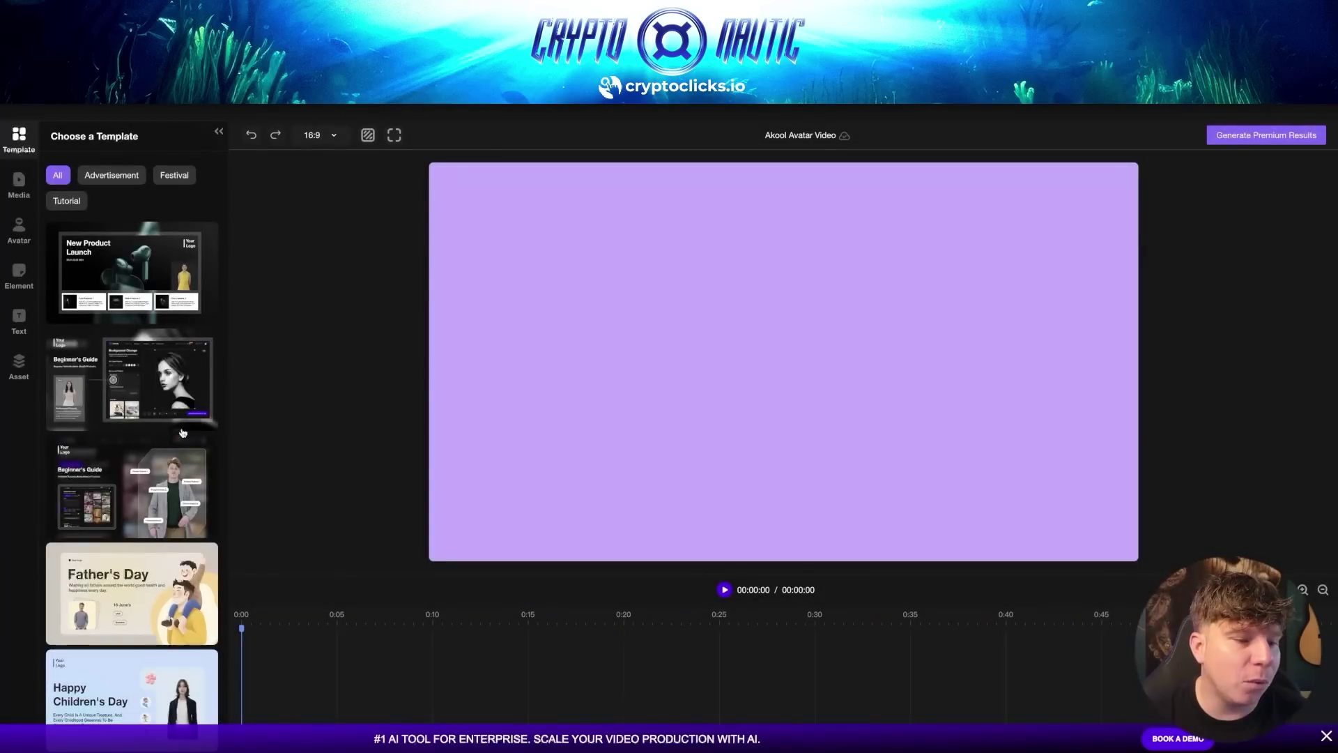
{"action": "left_click", "coordinate": [177, 471]}
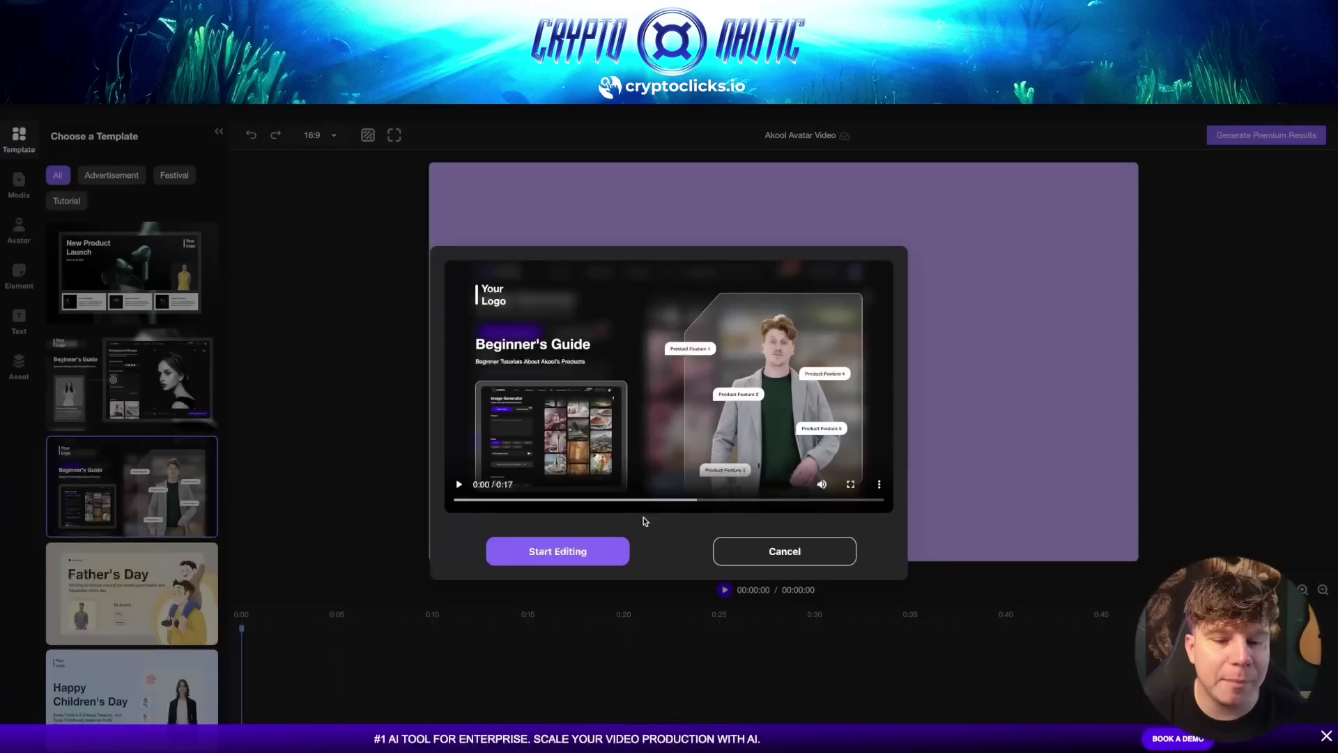
{"action": "left_click", "coordinate": [602, 550]}
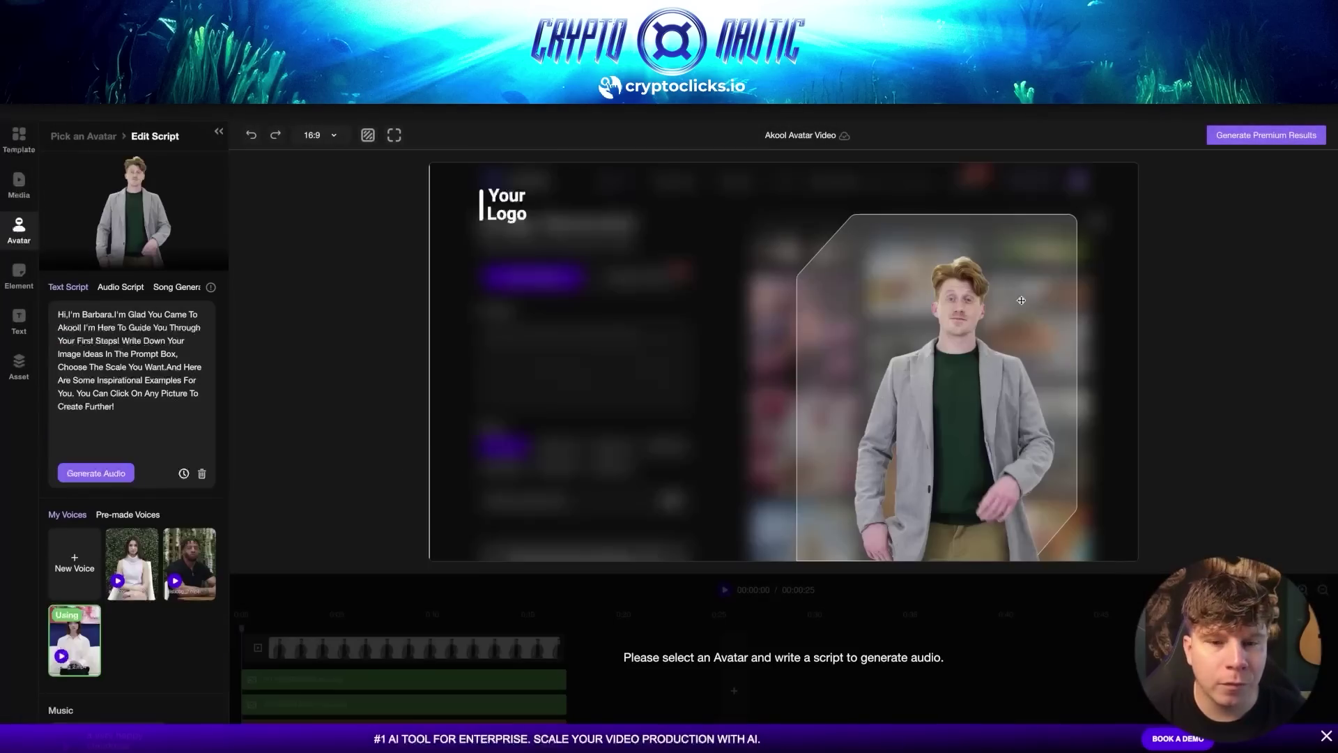
Raise the presenter slightly on the canvas and switch the narration to the male voice.
{"action": "left_click", "coordinate": [969, 313]}
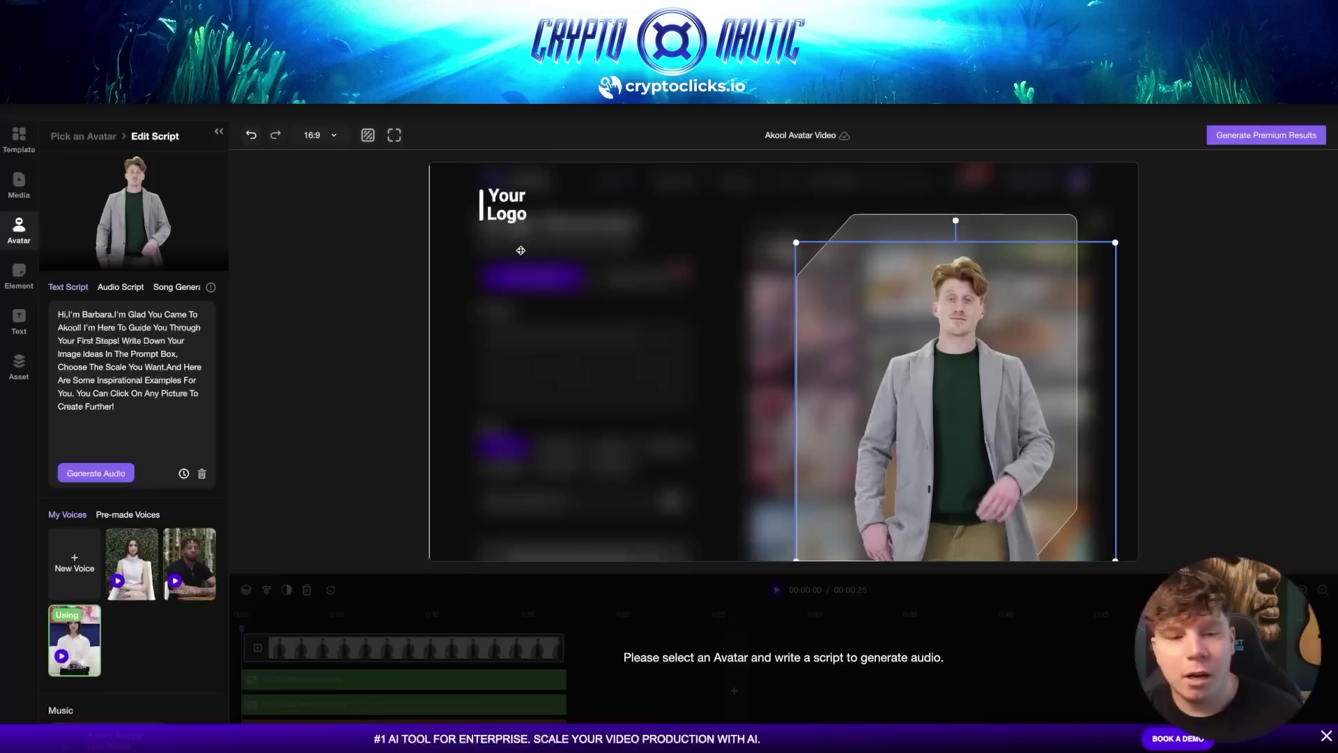
{"action": "left_click_drag", "start_coordinate": [956, 310], "coordinate": [960, 282]}
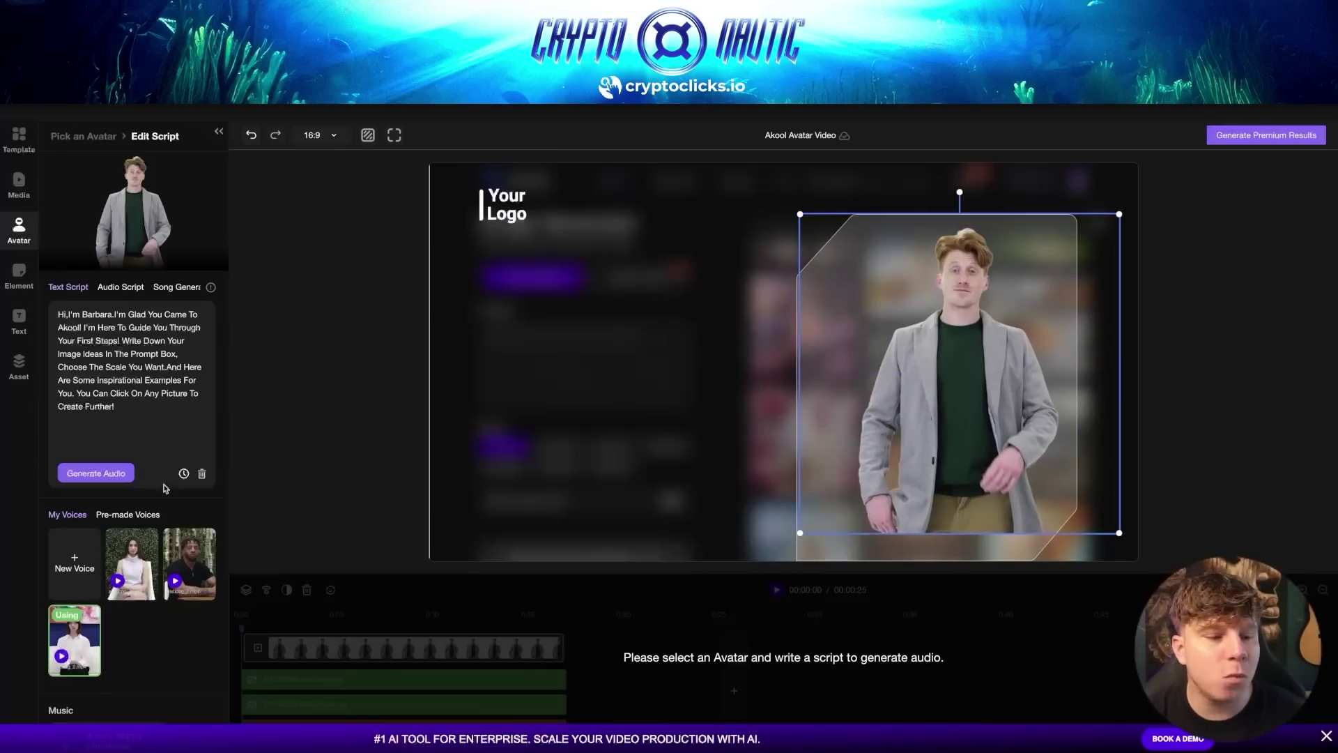
{"action": "left_click", "coordinate": [204, 542]}
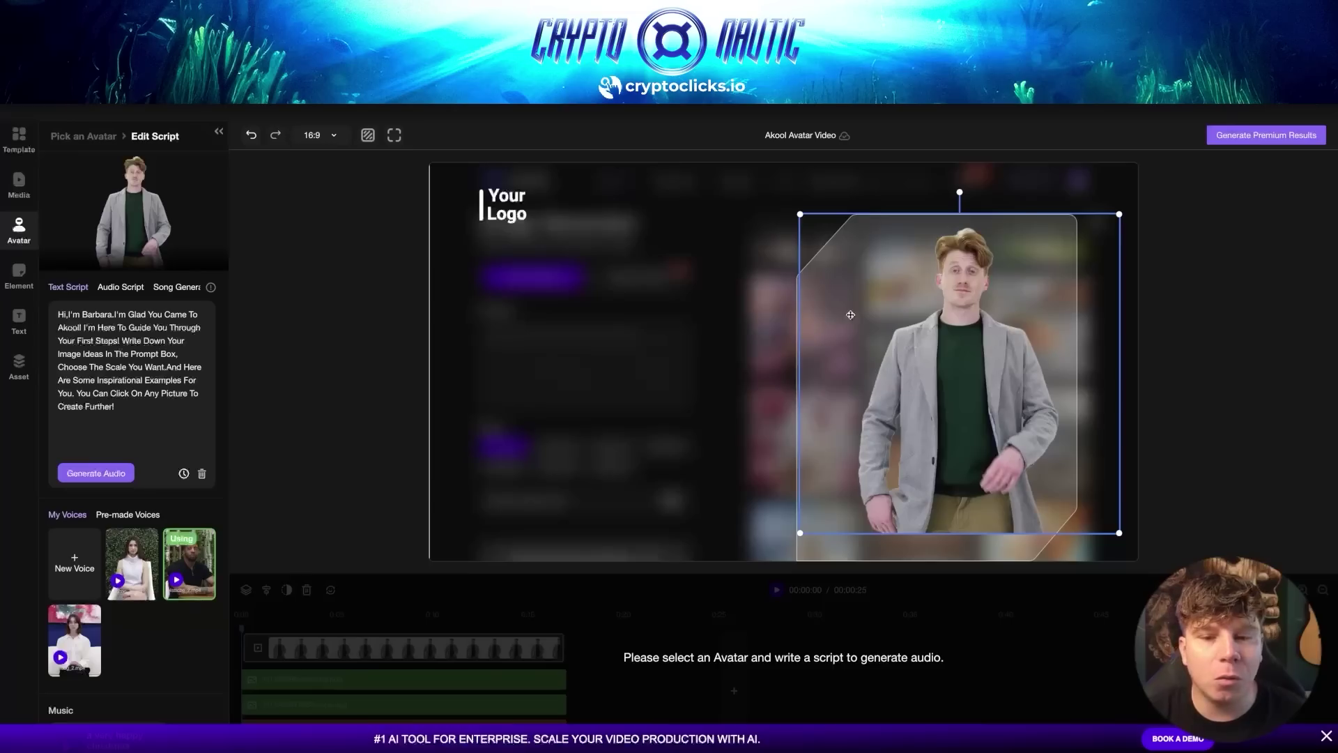
Select the Your Logo text, clear a stray highlight, and generate narration audio from the script.
{"action": "left_click", "coordinate": [499, 201]}
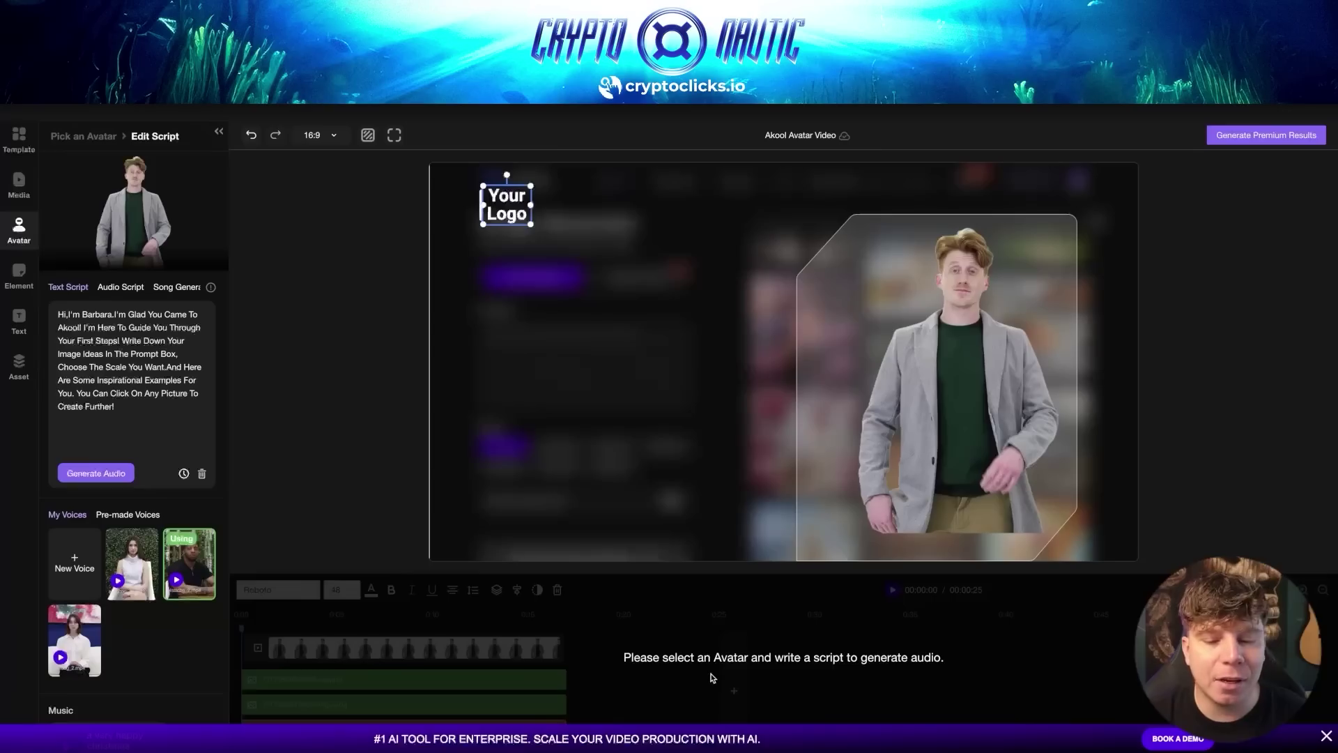
{"action": "left_click_drag", "start_coordinate": [633, 659], "coordinate": [750, 671]}
{"action": "left_click", "coordinate": [858, 673]}
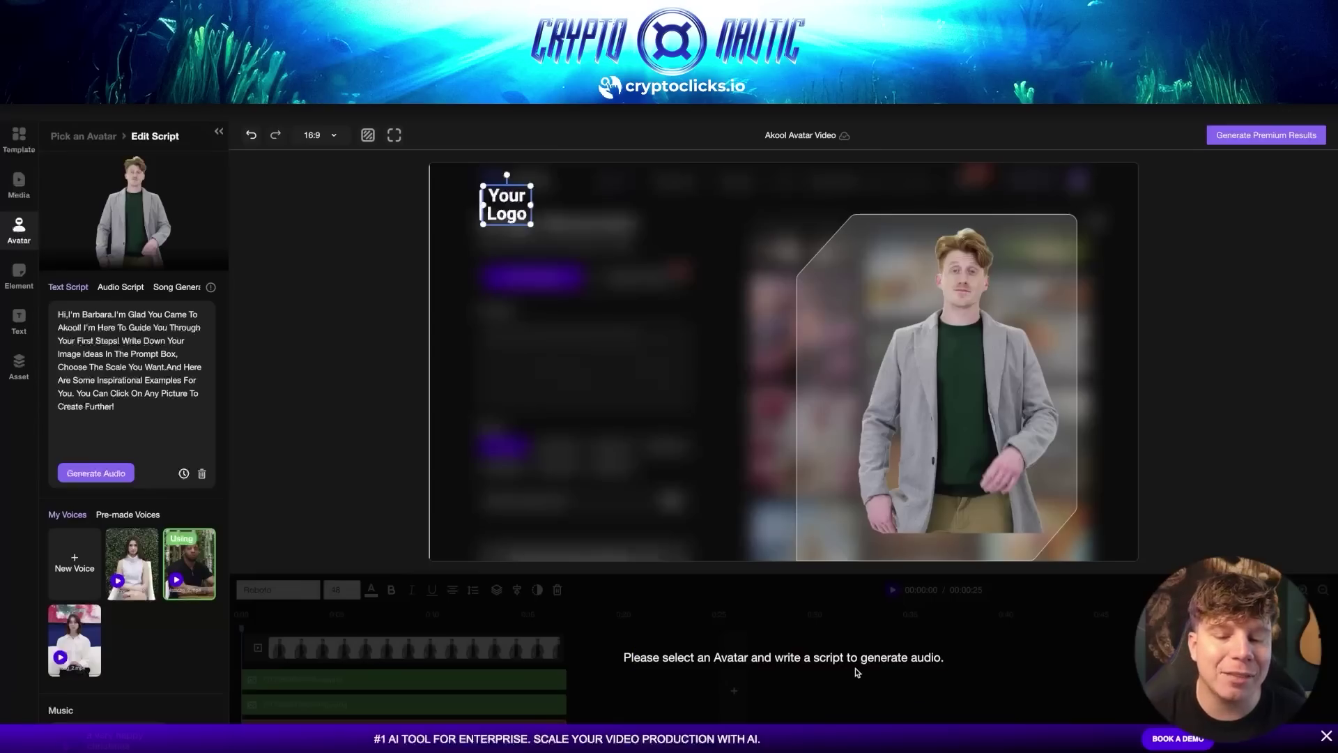
{"action": "left_click", "coordinate": [99, 474]}
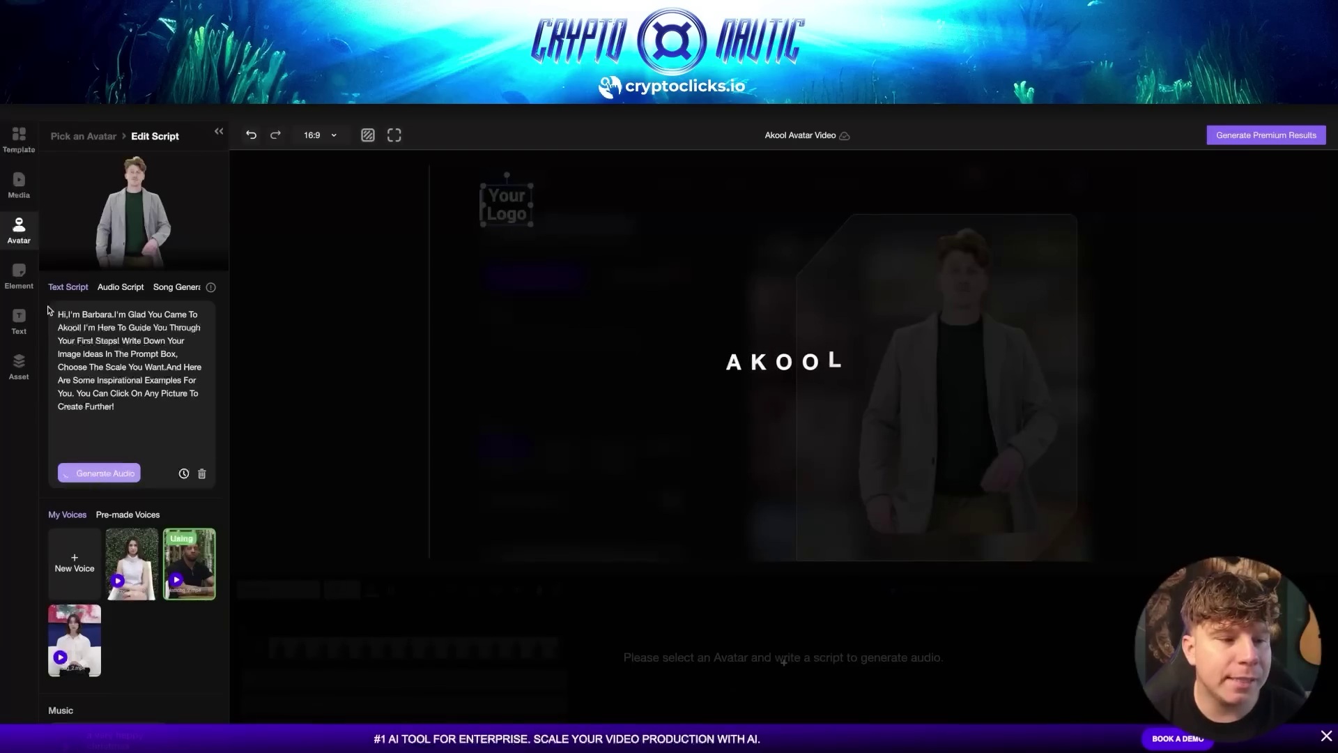
{"action": "left_click_drag", "start_coordinate": [67, 310], "coordinate": [173, 382]}
{"action": "left_click", "coordinate": [174, 383]}
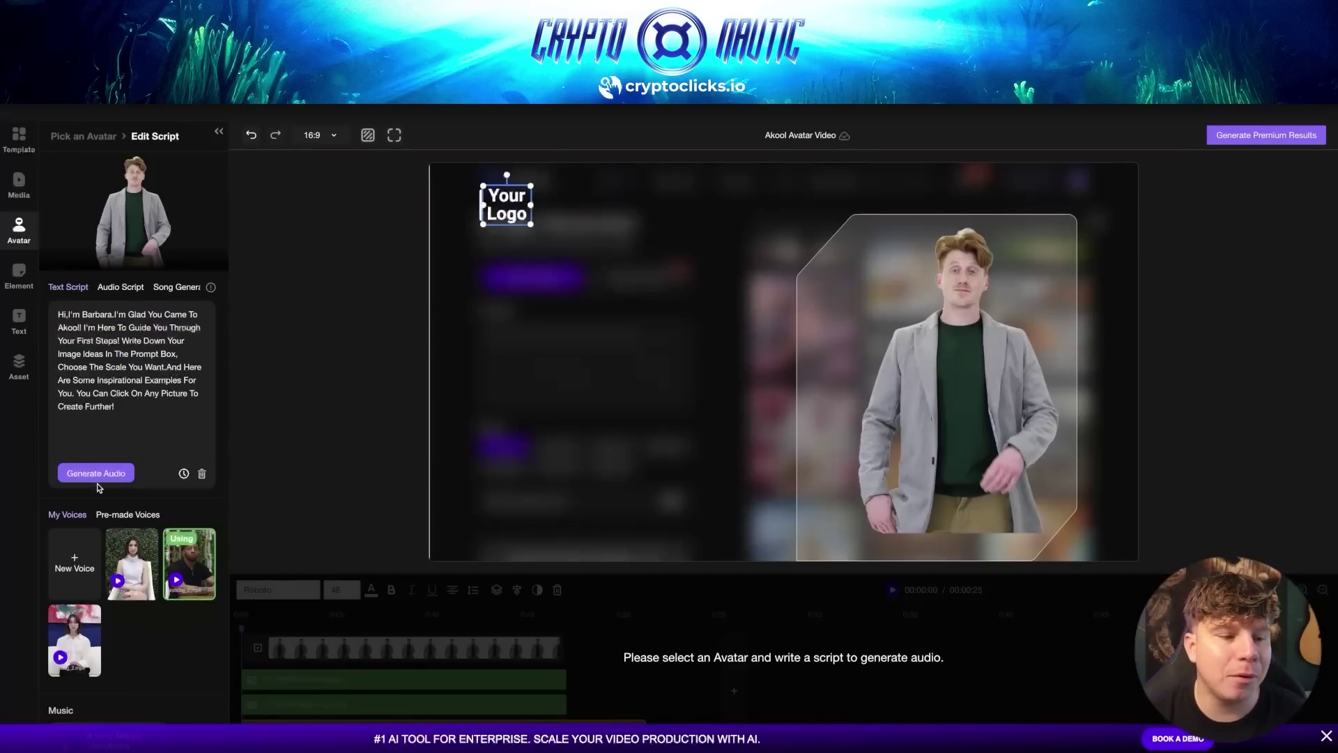
Try the uploaded-audio and song script modes, return to the text script, and bring up the avatar picker.
{"action": "left_click", "coordinate": [101, 288]}
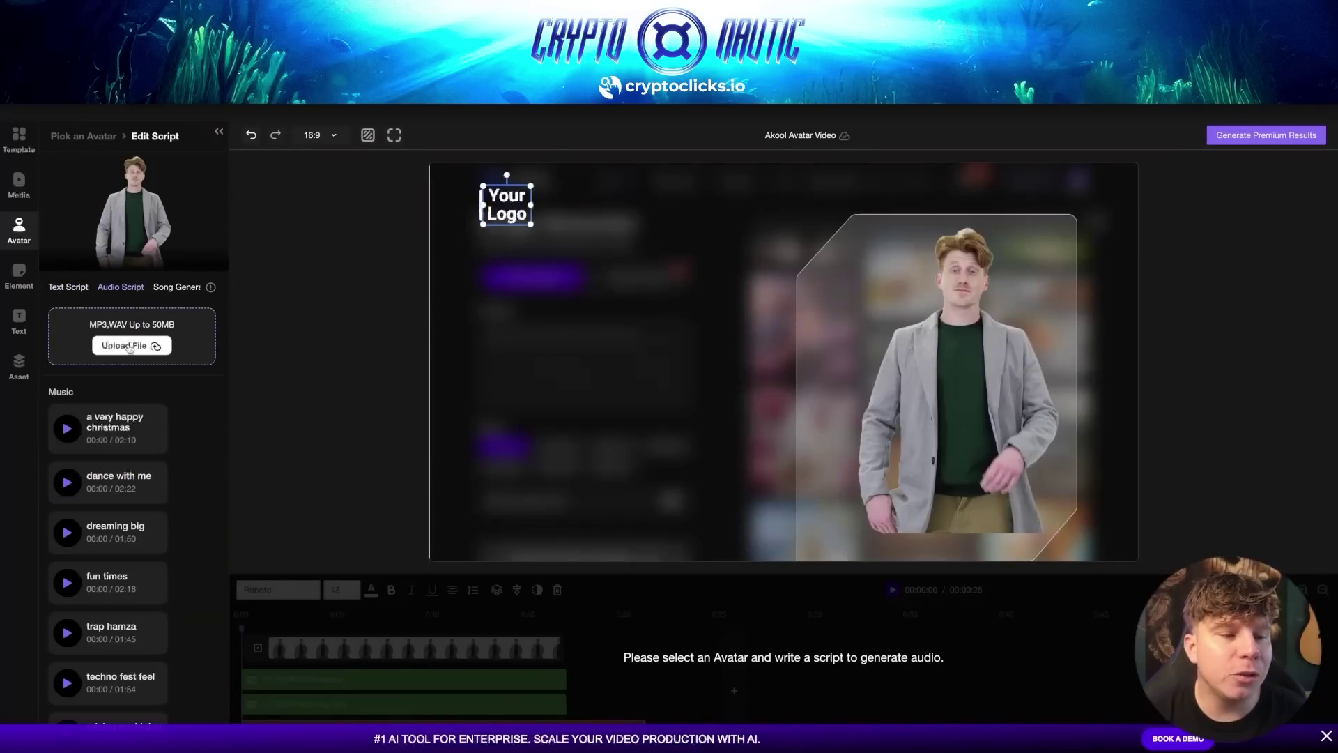
{"action": "left_click", "coordinate": [170, 288]}
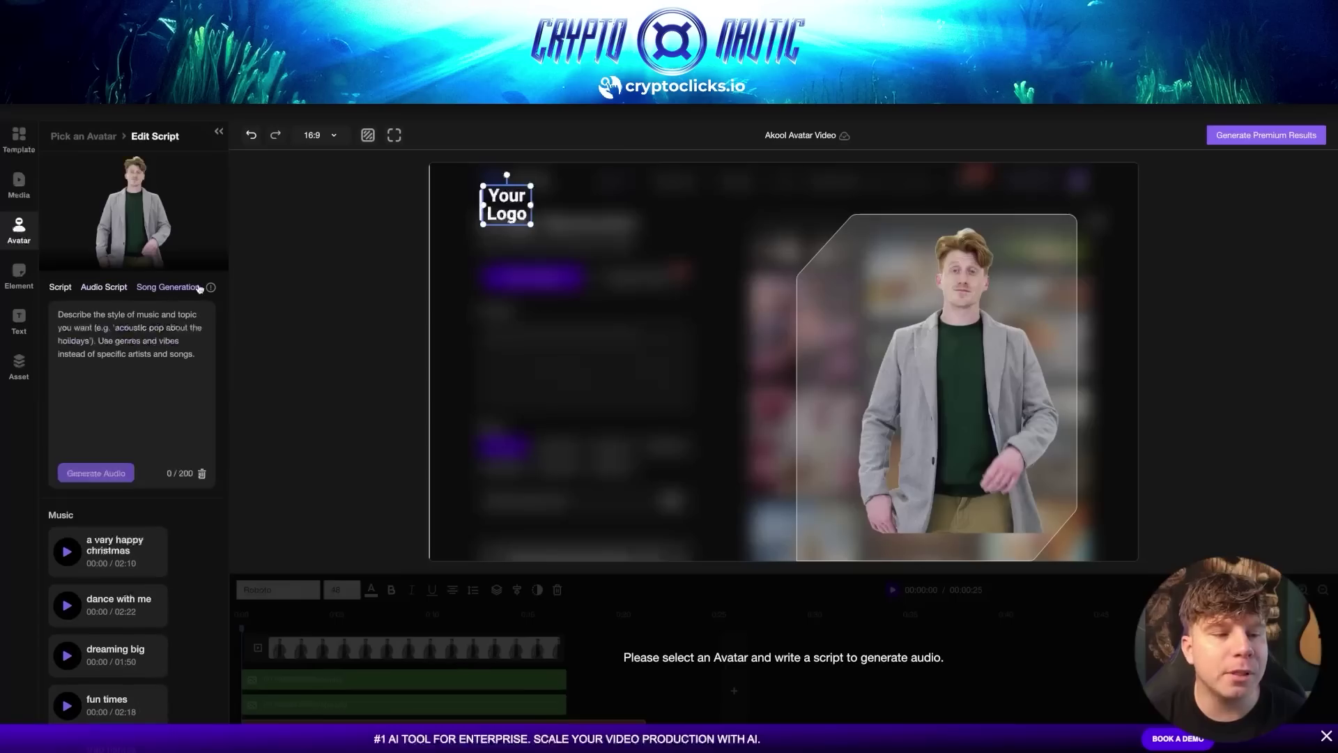
{"action": "left_click", "coordinate": [66, 288]}
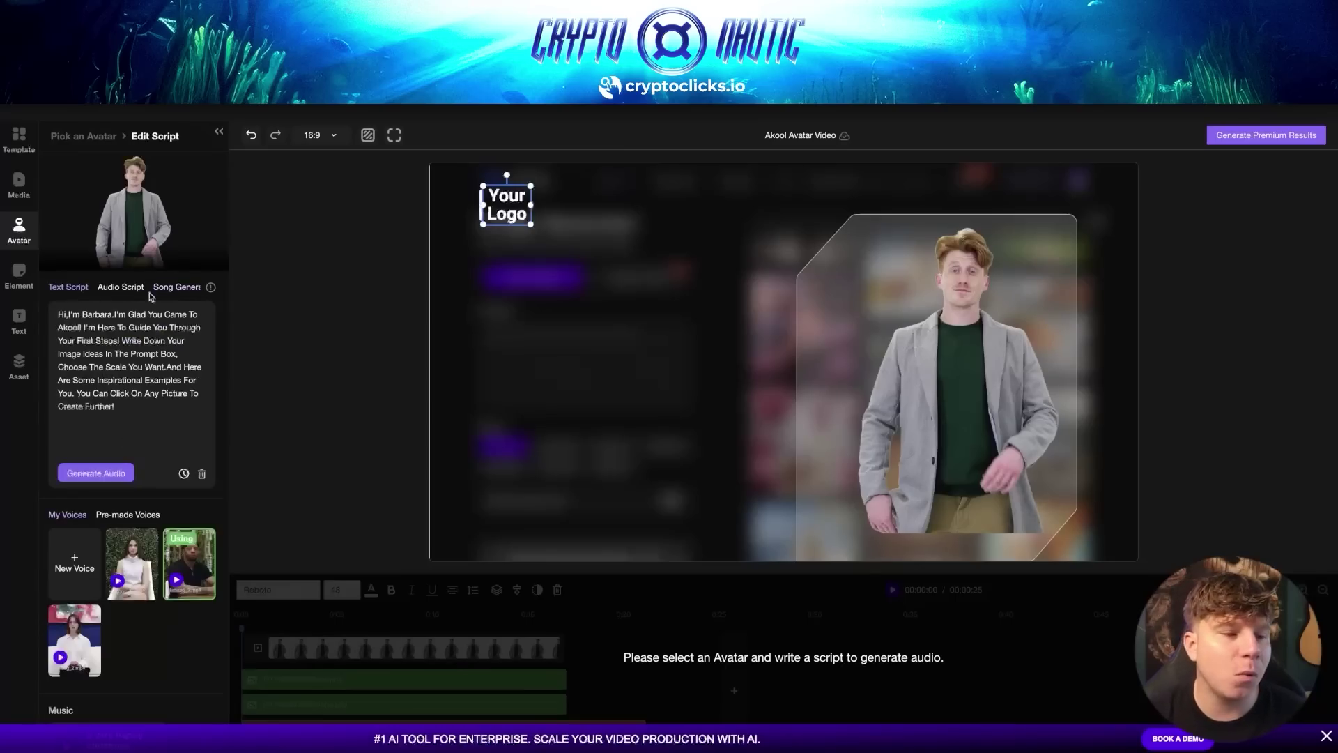
{"action": "left_click", "coordinate": [19, 232]}
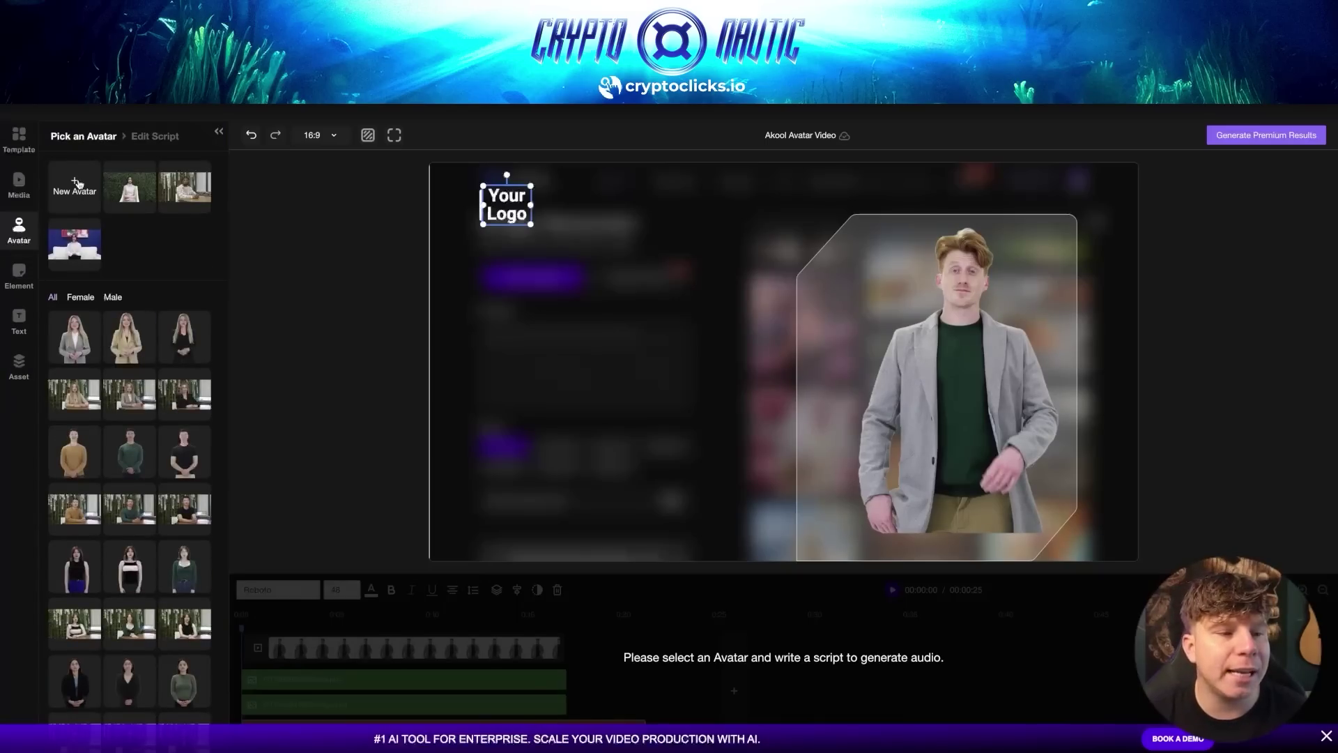
Try the Kai avatar as presenter, then place the Emily in green T avatar onto the canvas.
{"action": "left_click", "coordinate": [185, 187]}
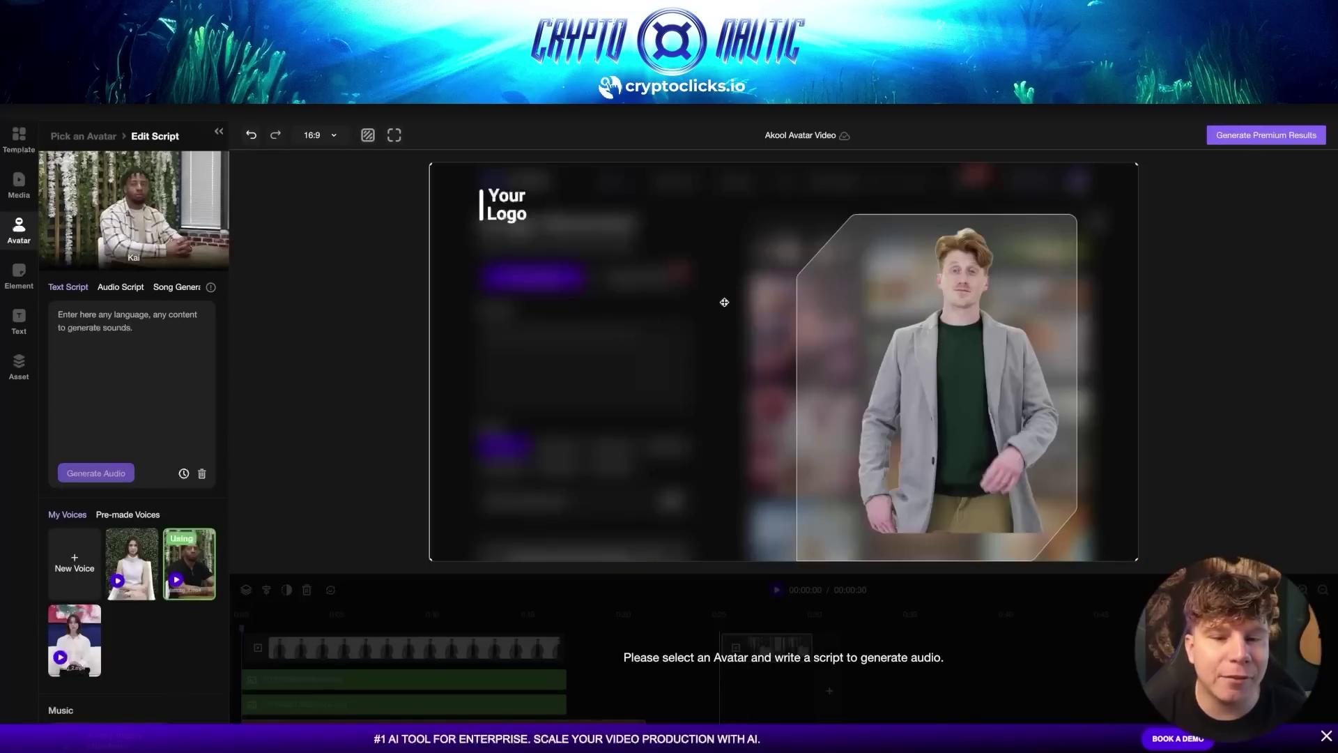
{"action": "left_click", "coordinate": [86, 135]}
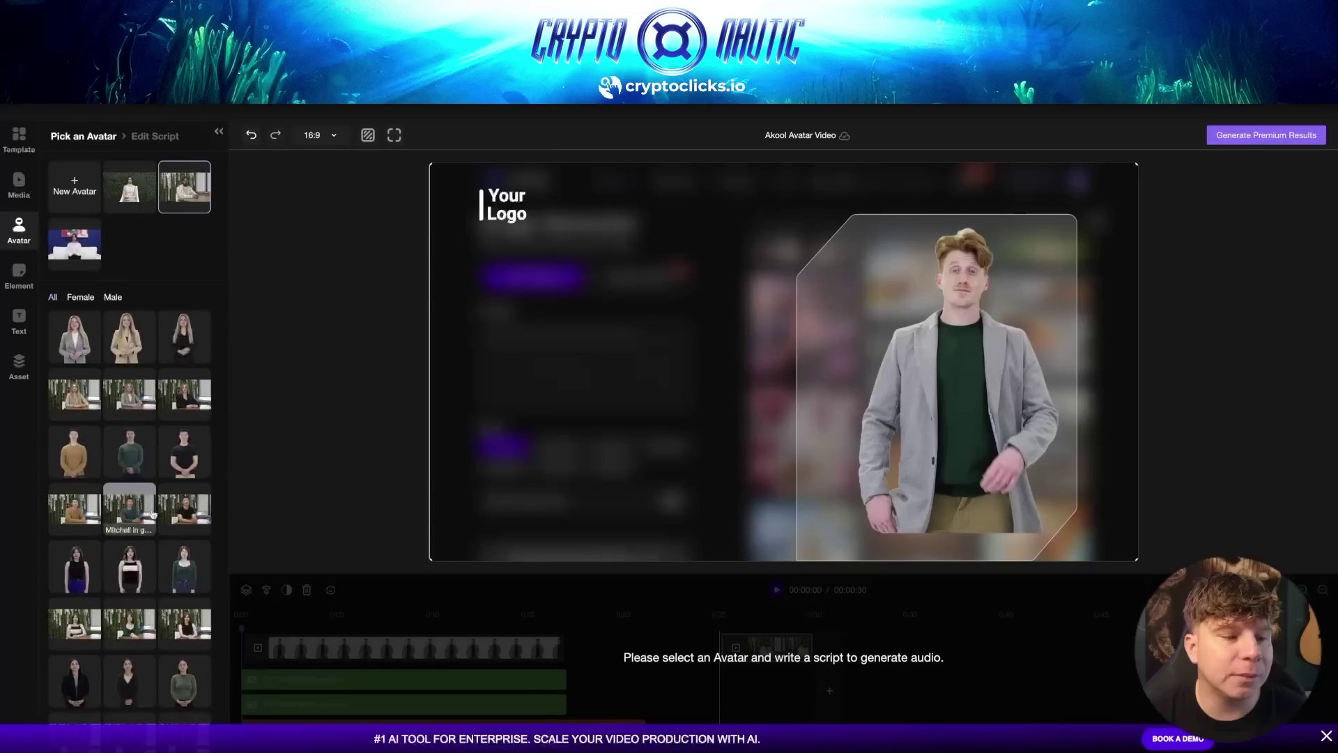
{"action": "left_click", "coordinate": [134, 570]}
{"action": "left_click_drag", "start_coordinate": [134, 570], "coordinate": [626, 422]}
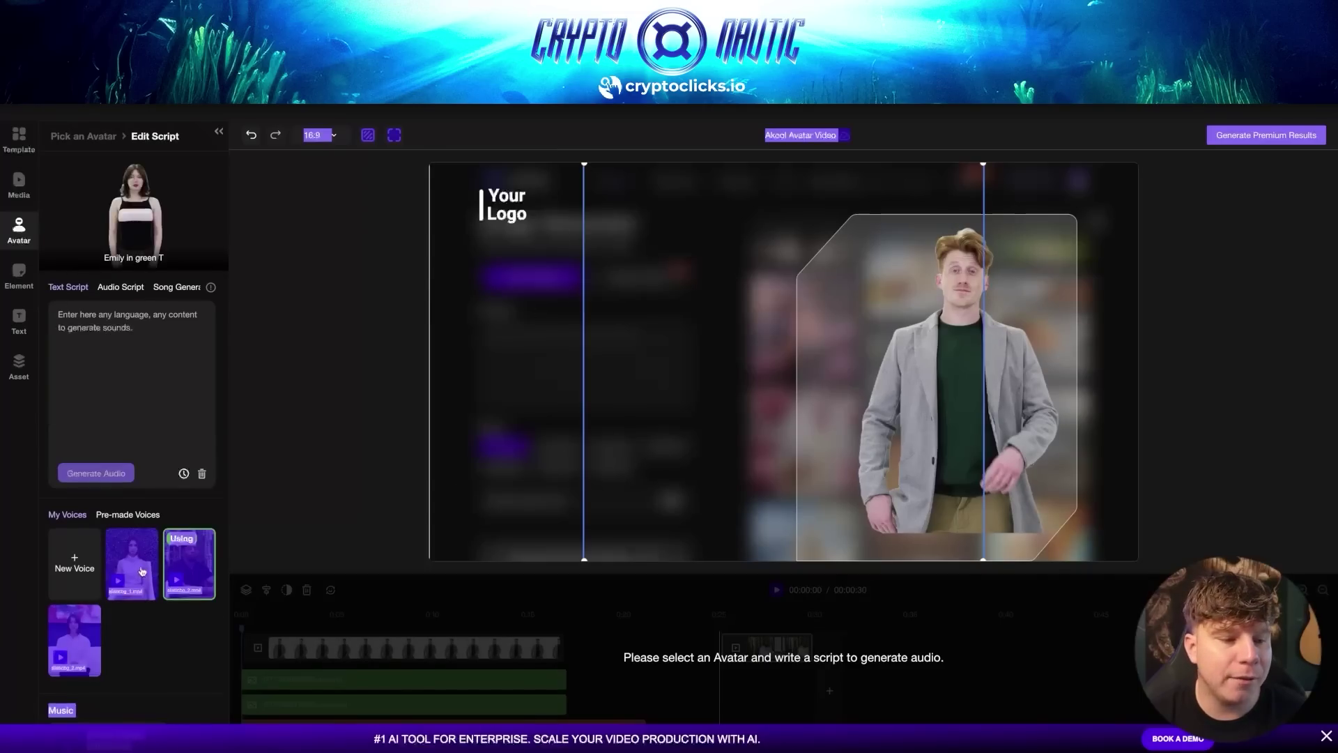
{"action": "left_click", "coordinate": [114, 227]}
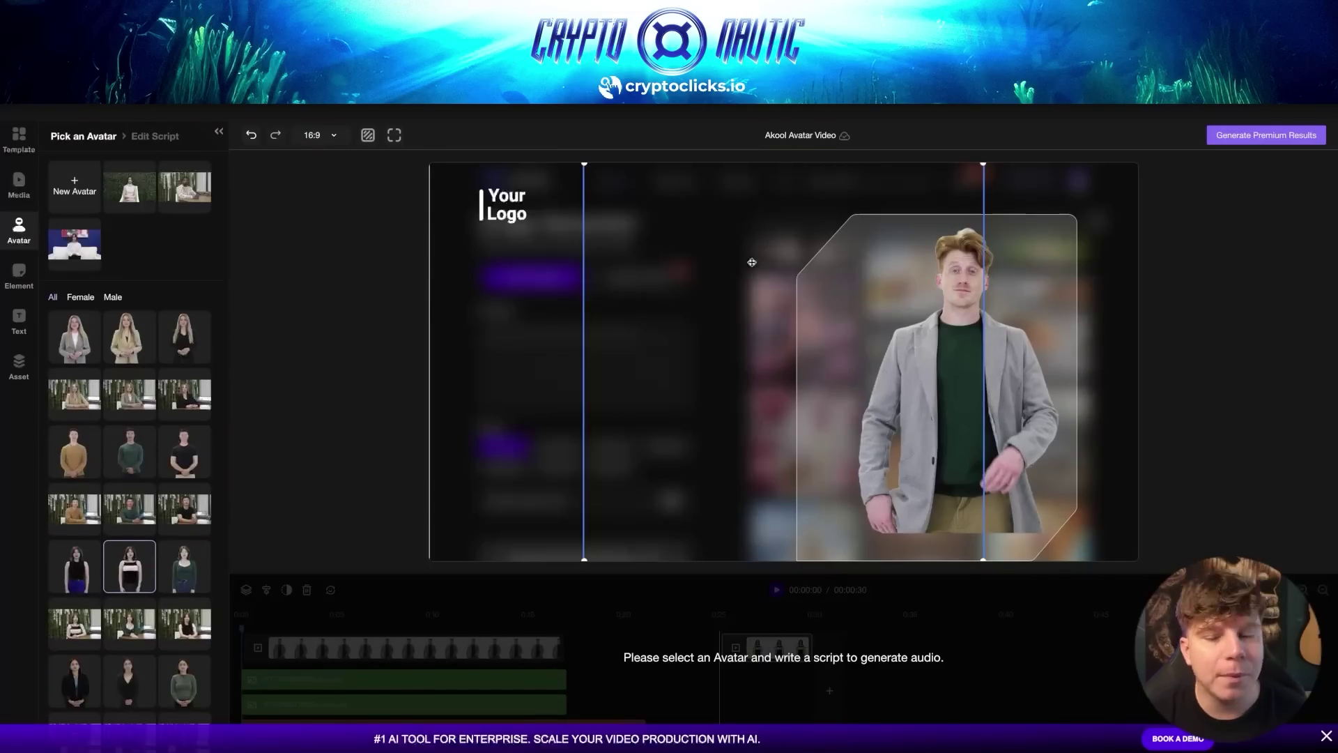
Review the Generate Premium Results output resolutions and the 16:9 aspect-ratio presets.
{"action": "left_click", "coordinate": [1255, 135]}
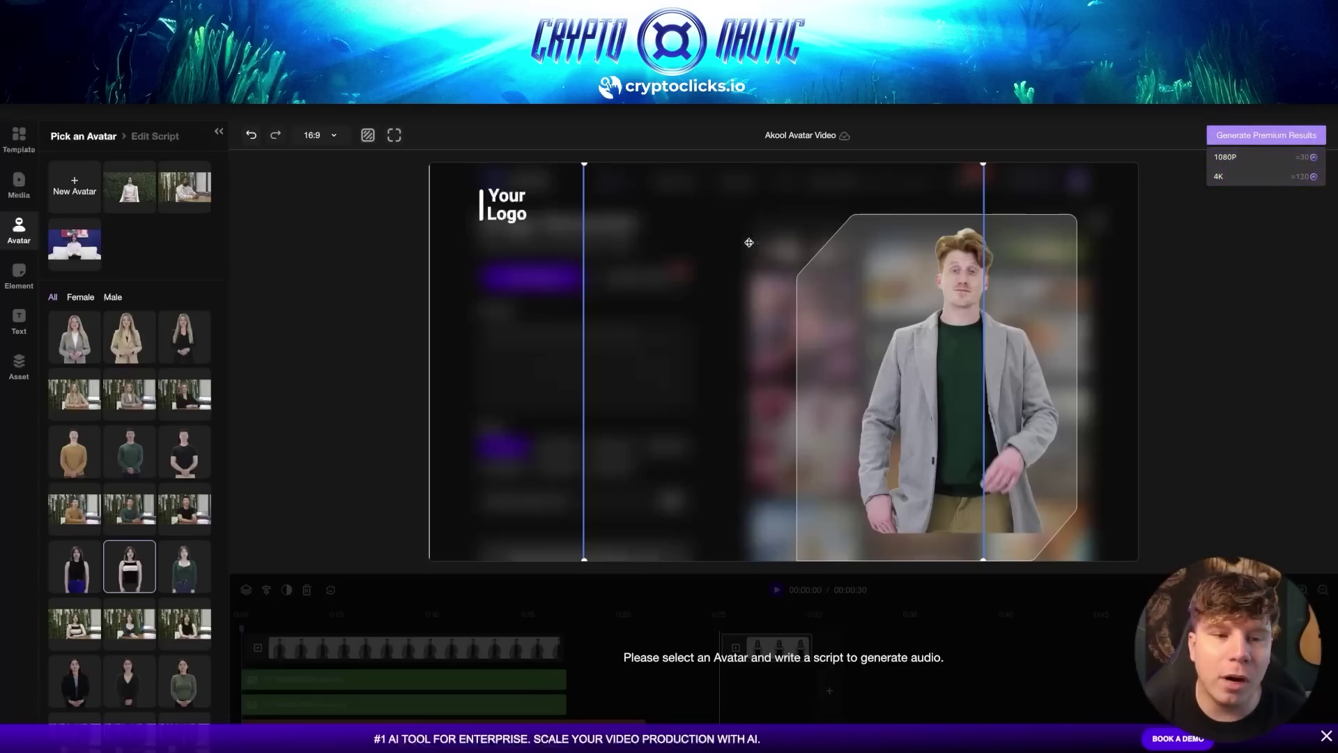
{"action": "left_click", "coordinate": [319, 135]}
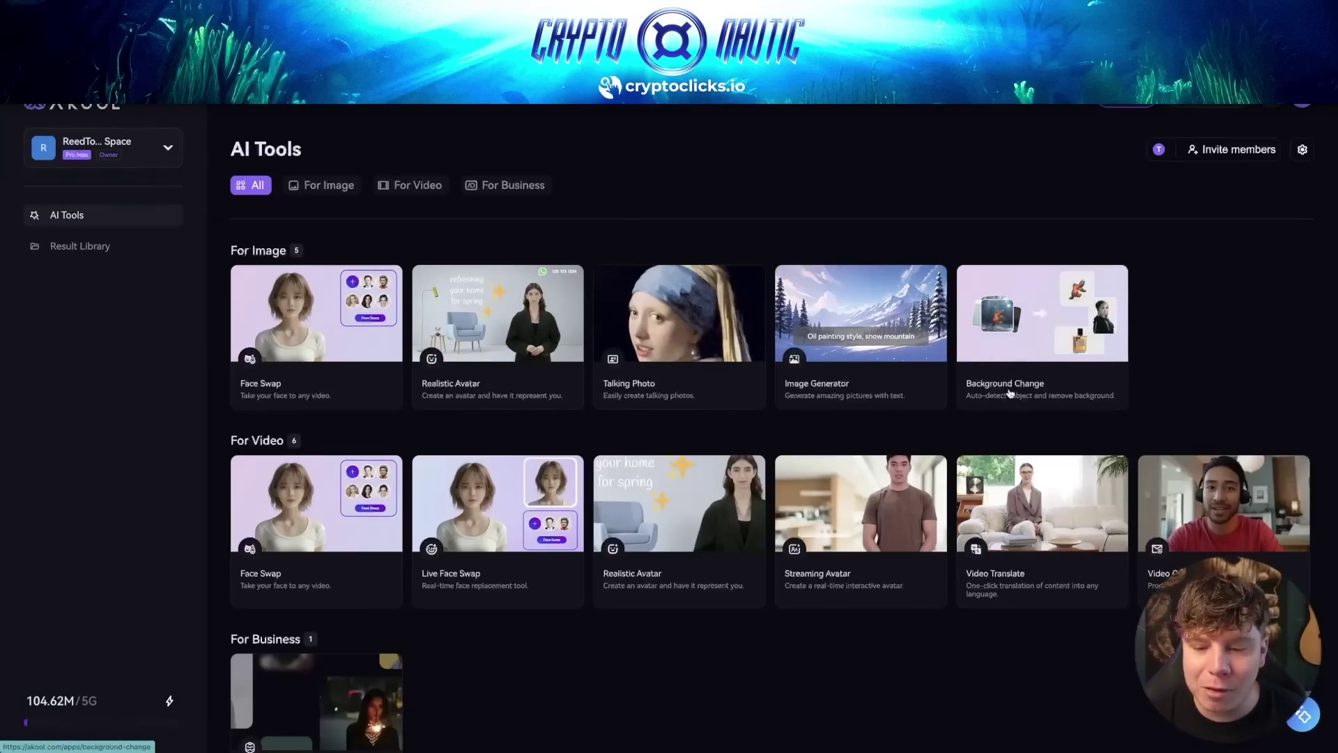
{"action": "scroll", "coordinate": [1029, 505], "scroll_direction": "down", "scroll_amount": 1}
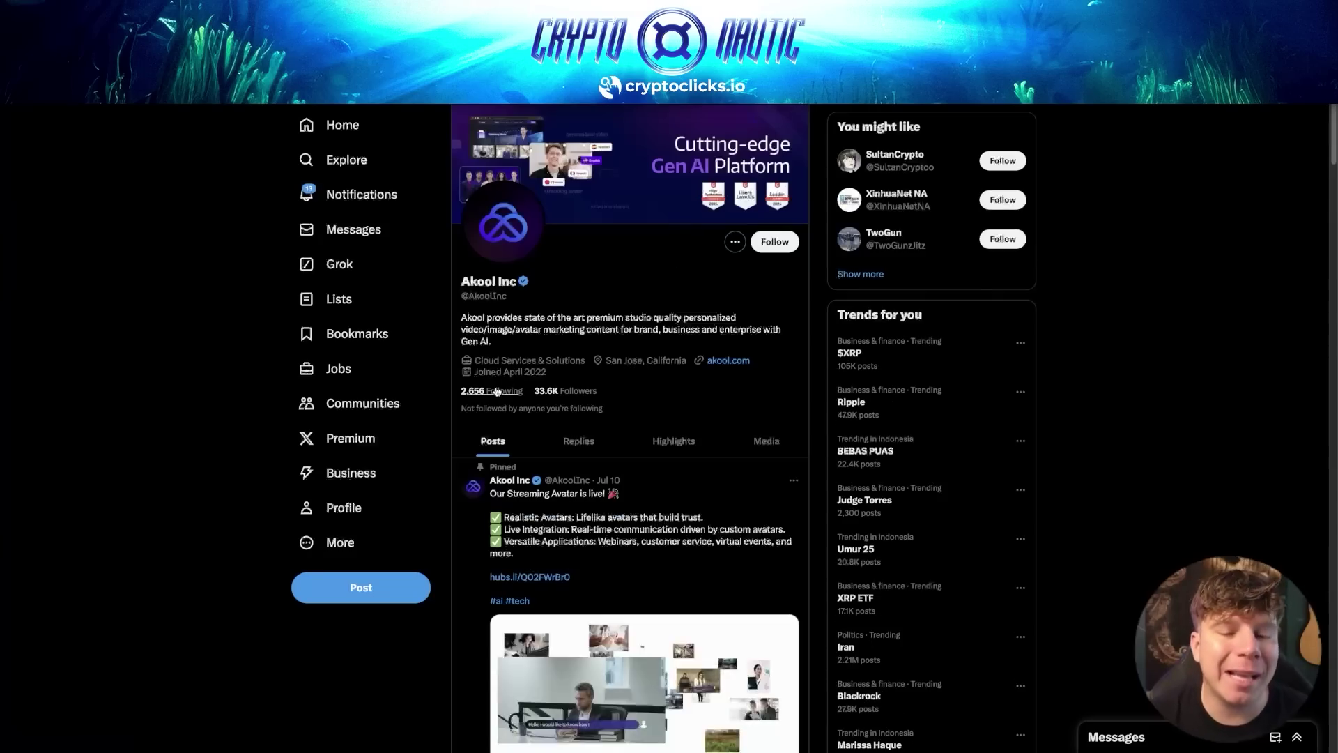
{"action": "scroll", "coordinate": [541, 396], "scroll_direction": "down", "scroll_amount": 1}
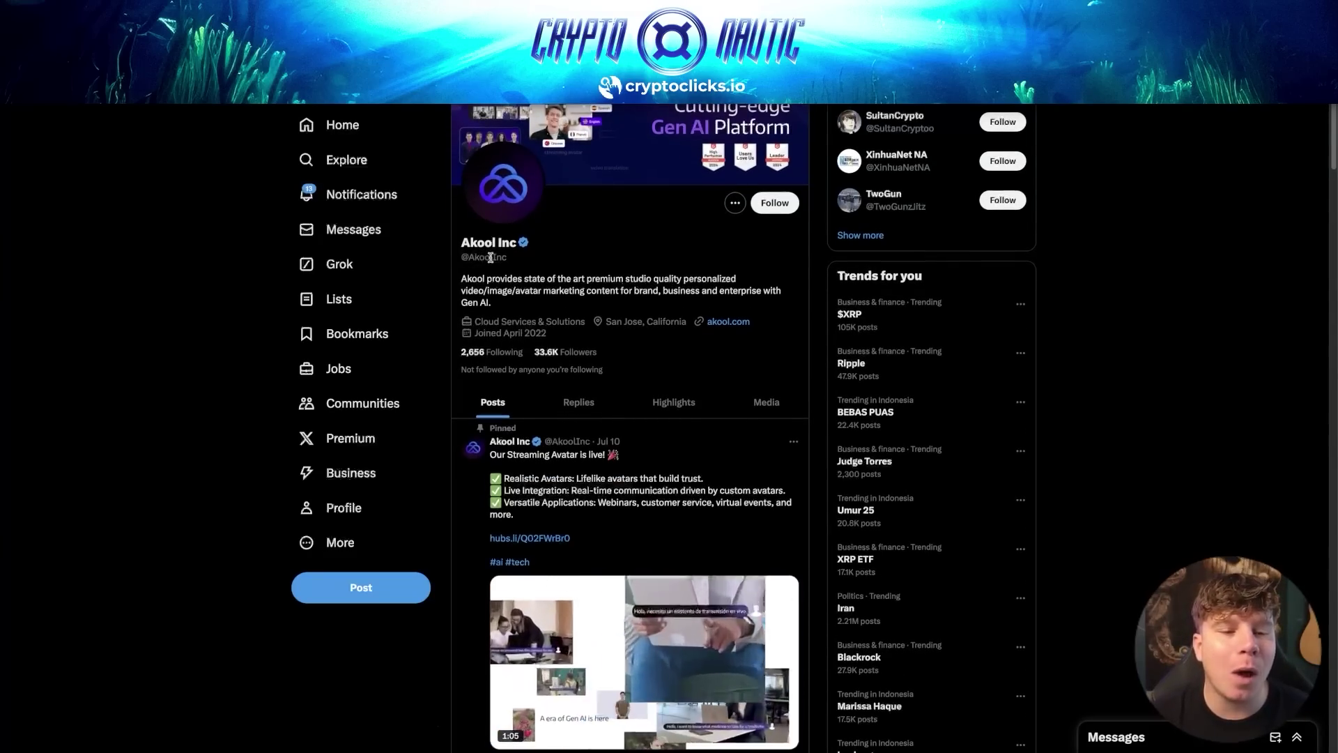
{"action": "scroll", "coordinate": [585, 345], "scroll_direction": "down", "scroll_amount": 3}
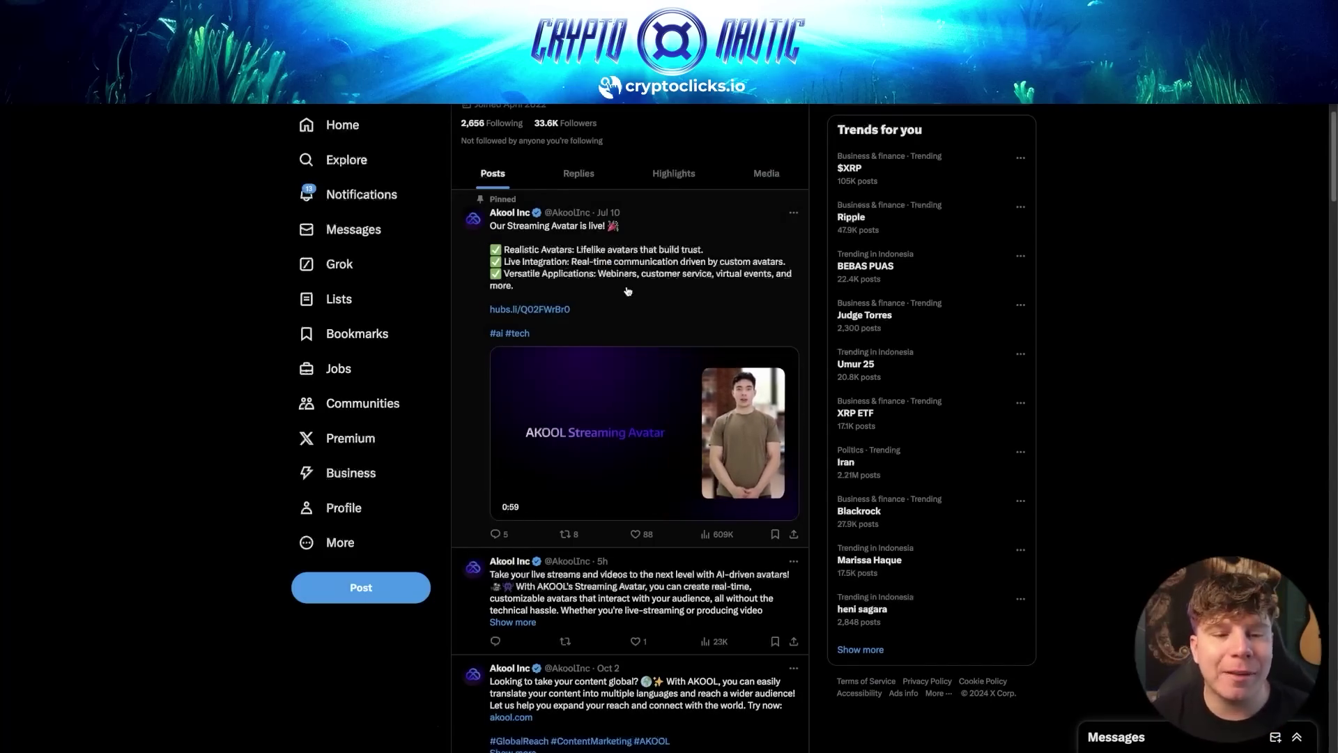
{"action": "scroll", "coordinate": [626, 282], "scroll_direction": "down", "scroll_amount": 7}
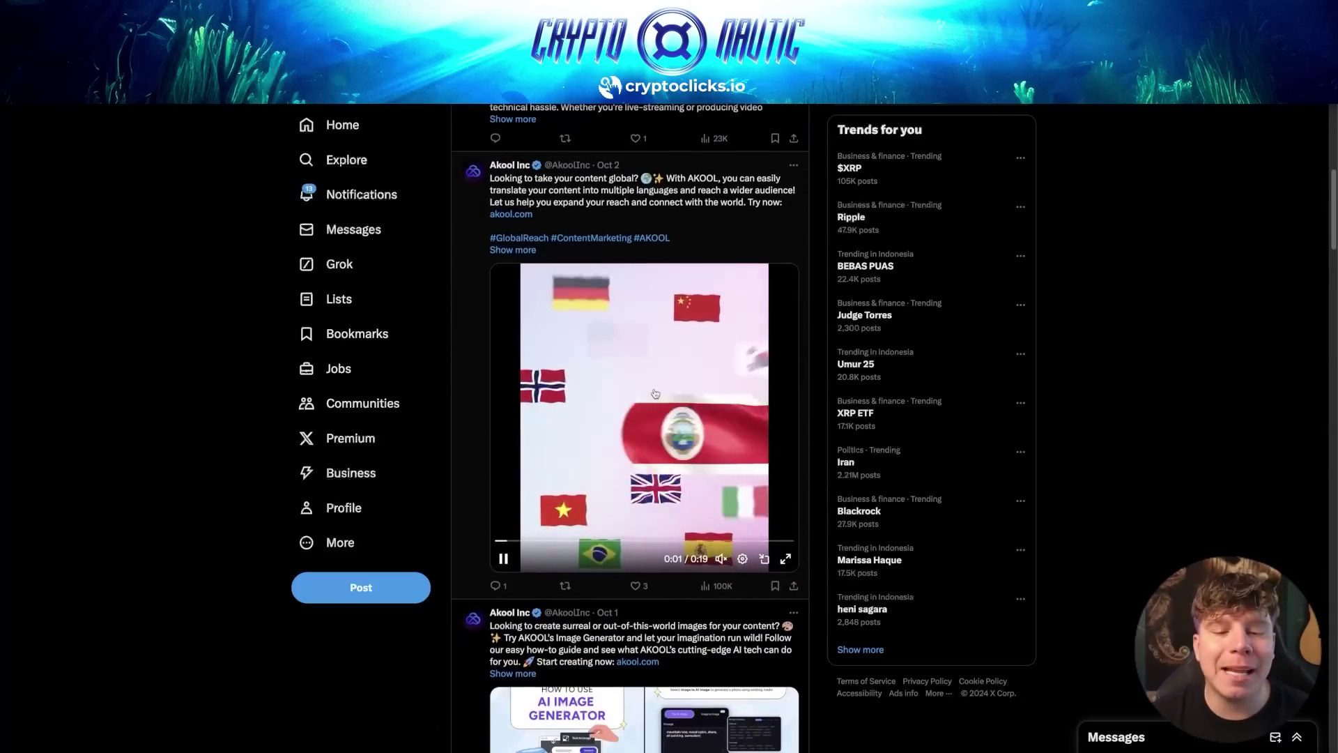
{"action": "scroll", "coordinate": [658, 391], "scroll_direction": "up", "scroll_amount": 7}
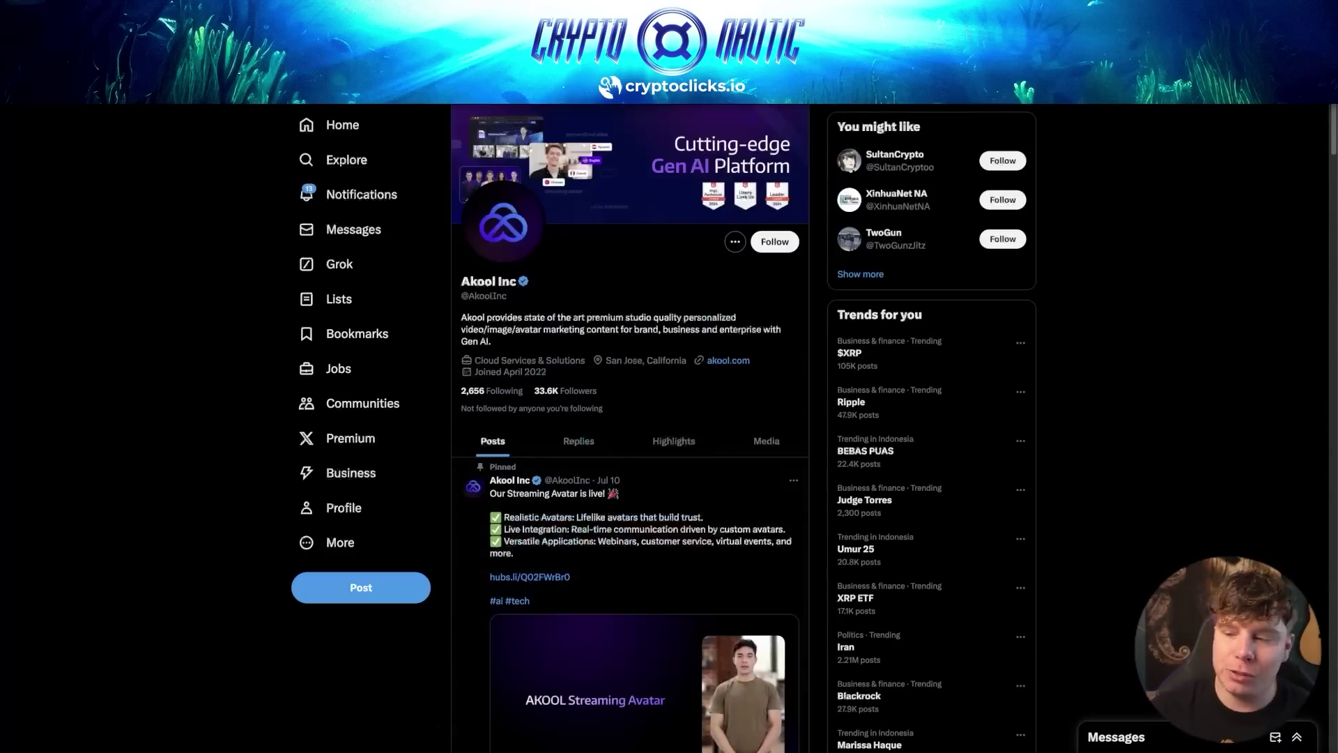